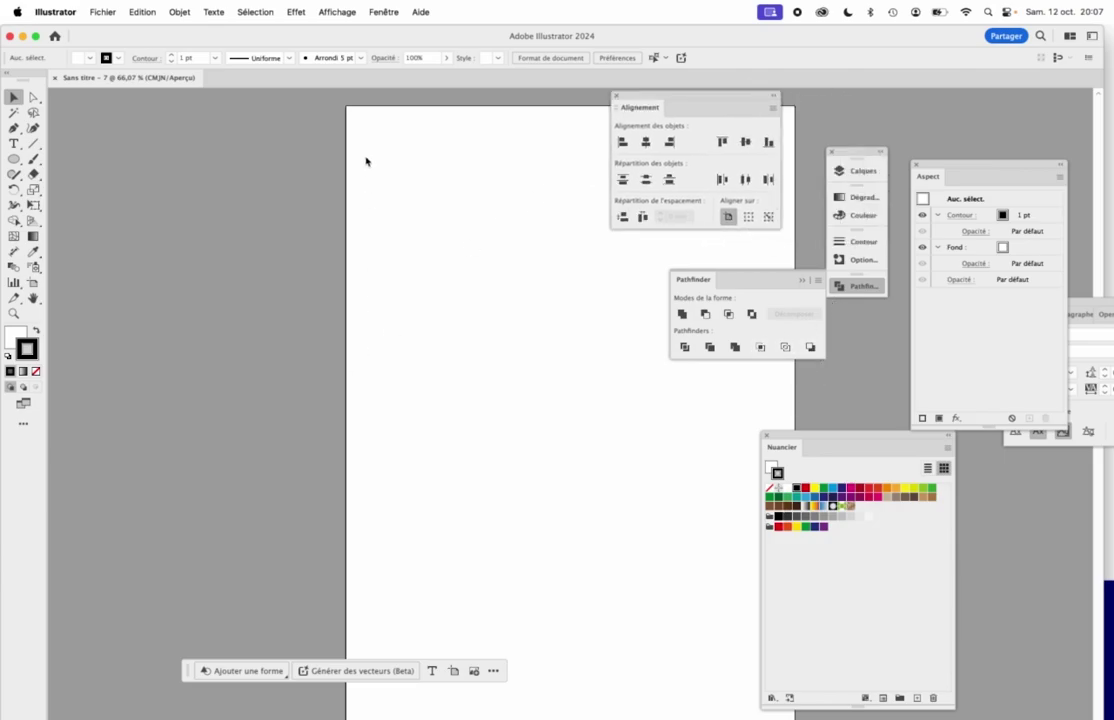
{"action": "left_click", "coordinate": [384, 12]}
{"action": "mouse_move", "coordinate": [397, 60]}
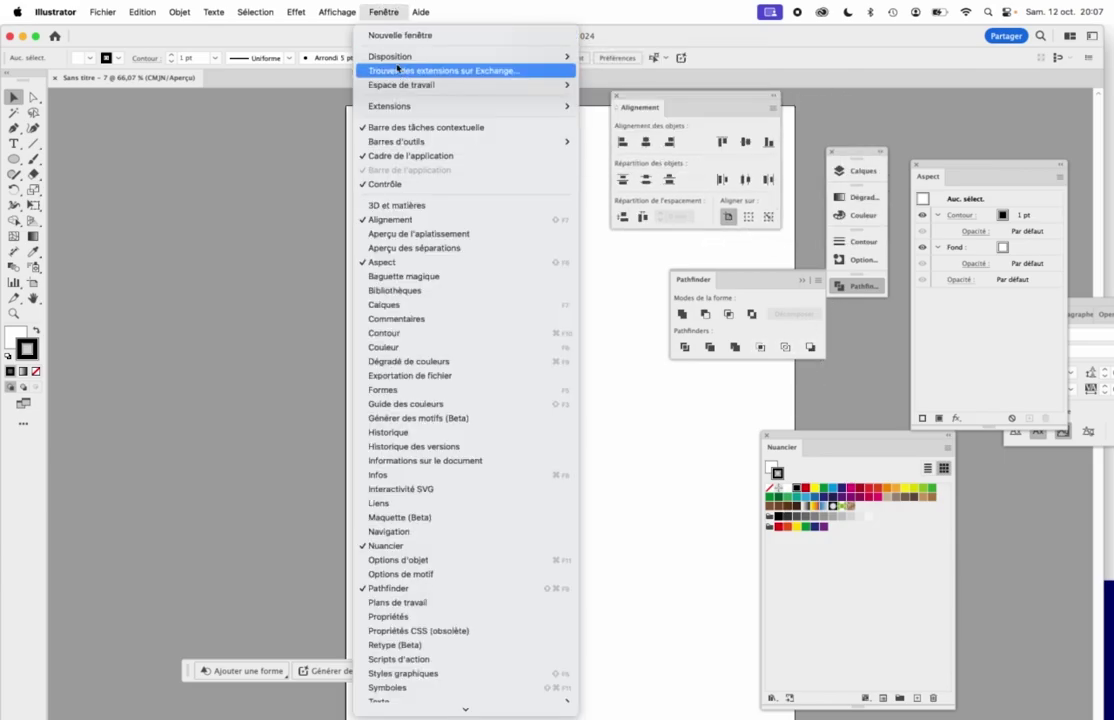
{"action": "mouse_move", "coordinate": [392, 86]}
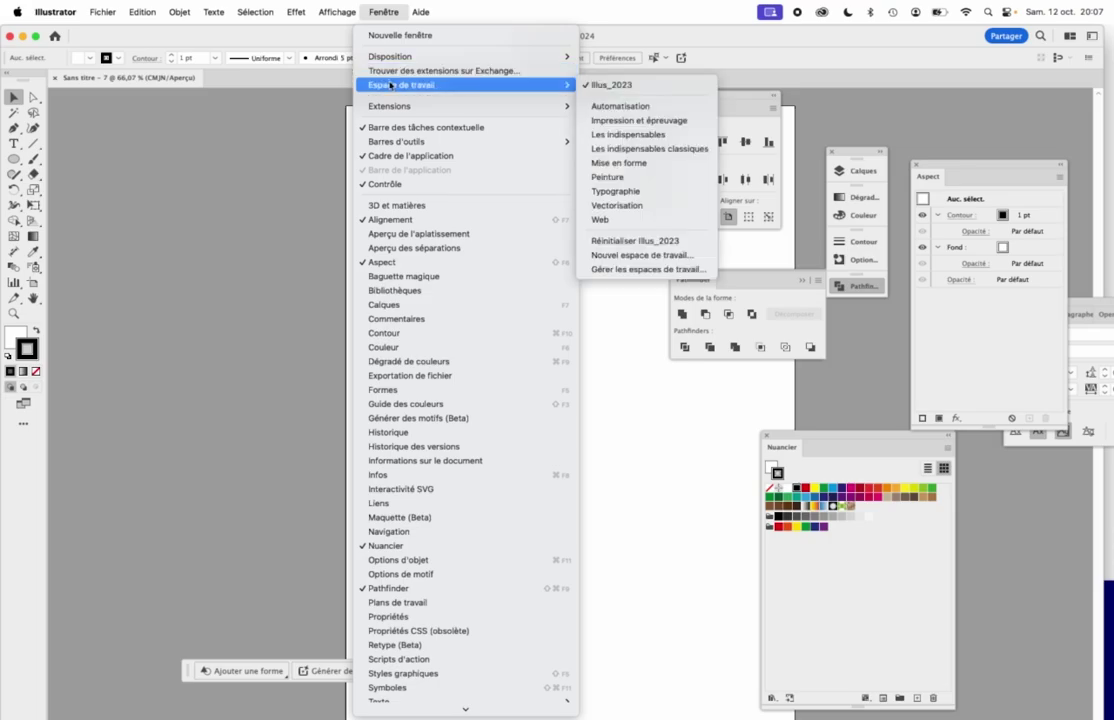
{"action": "left_click", "coordinate": [347, 88]}
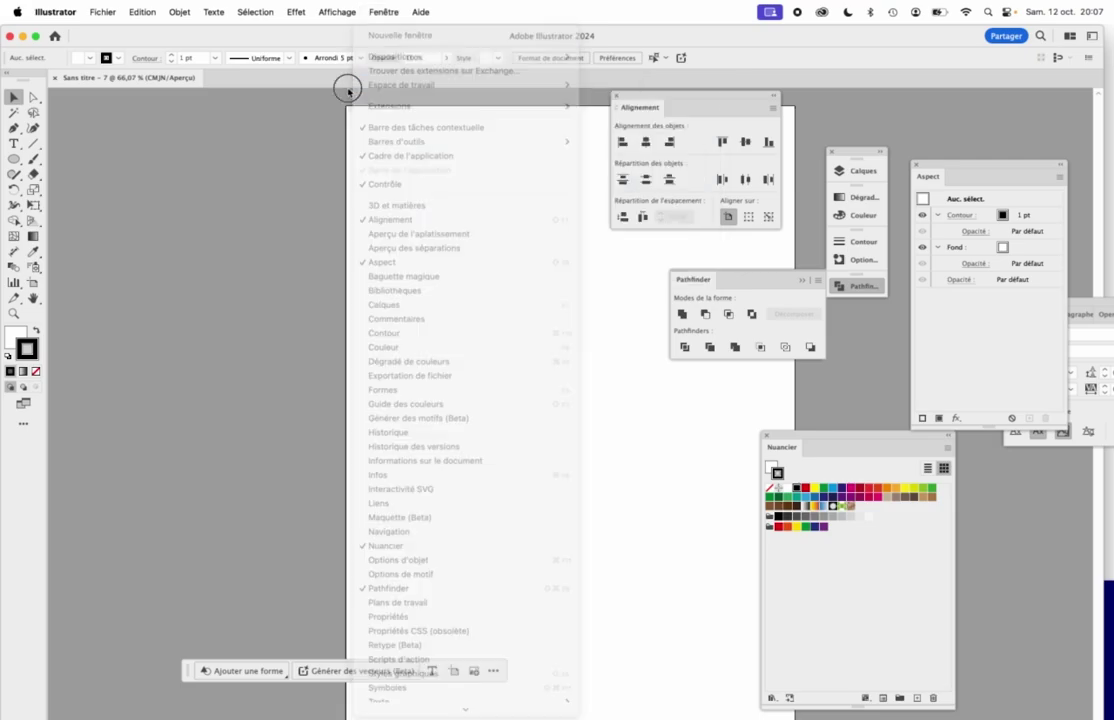
- Scatter the Alignement, Aspect, Caractère and Nuancier panels and the collapsed panel dock around the document, showing Pathfinder and OpenType
{"action": "left_click_drag", "start_coordinate": [639, 94], "coordinate": [448, 129]}
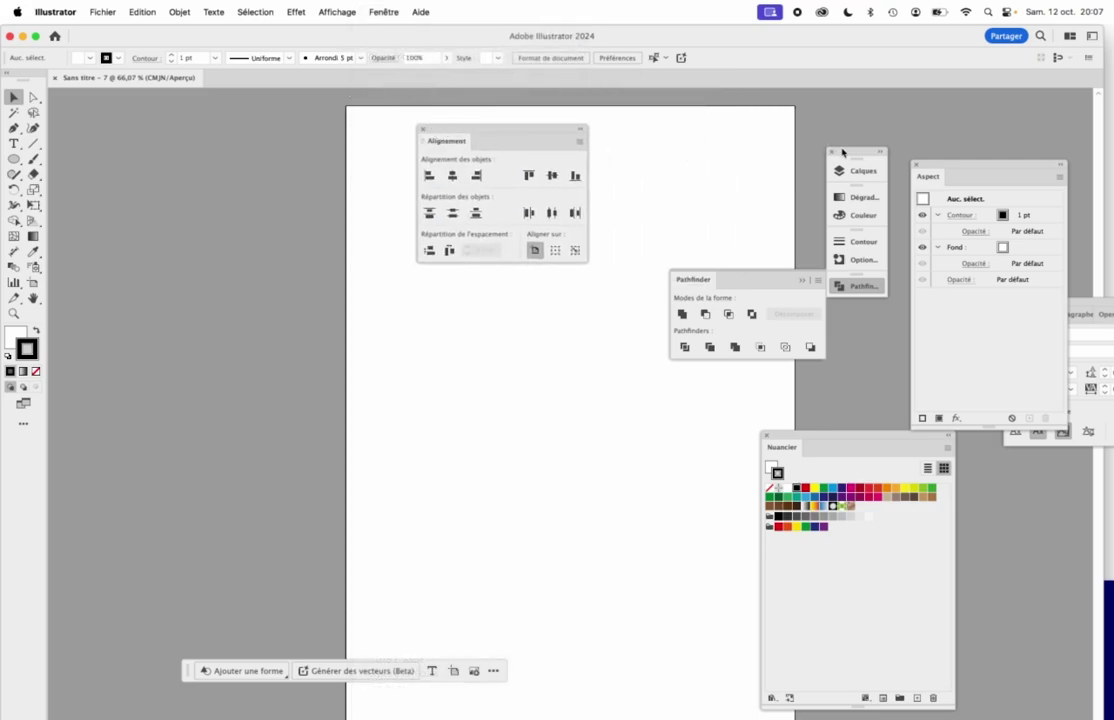
{"action": "left_click_drag", "start_coordinate": [842, 152], "coordinate": [730, 112]}
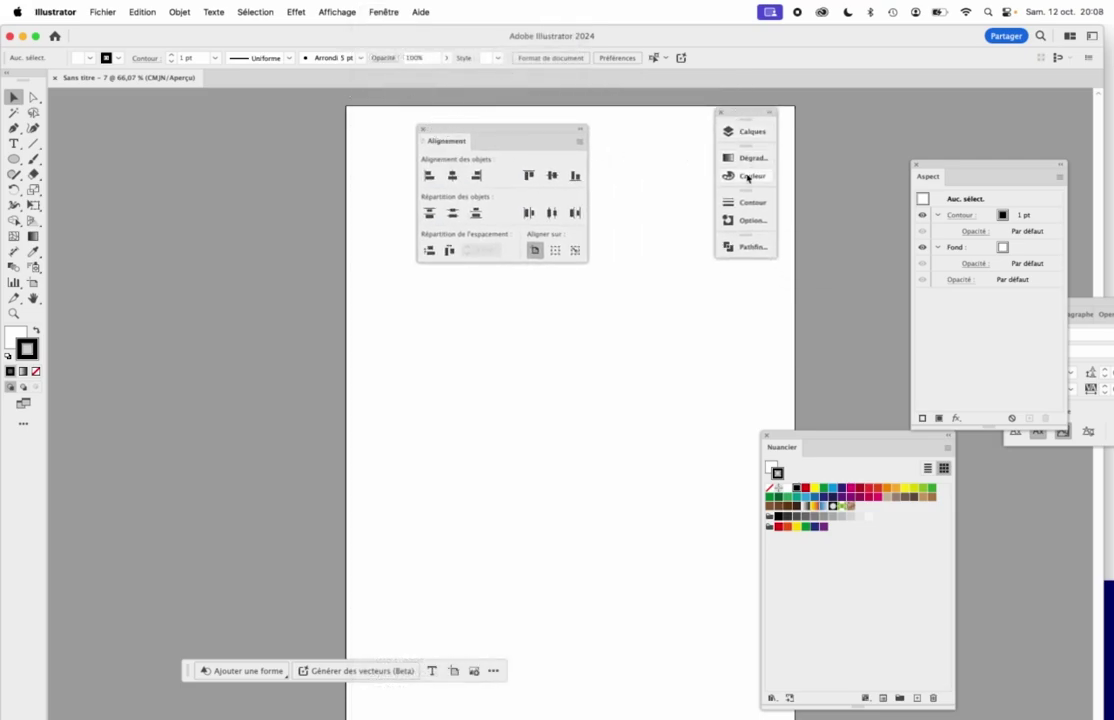
{"action": "left_click", "coordinate": [760, 221]}
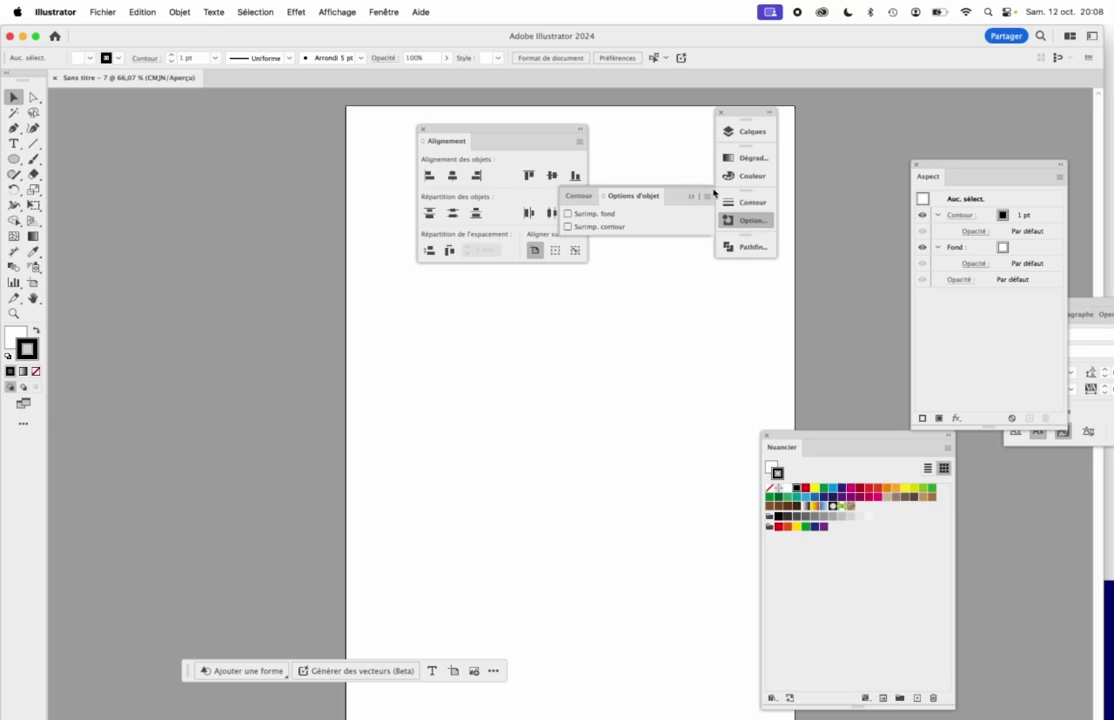
{"action": "left_click", "coordinate": [758, 248]}
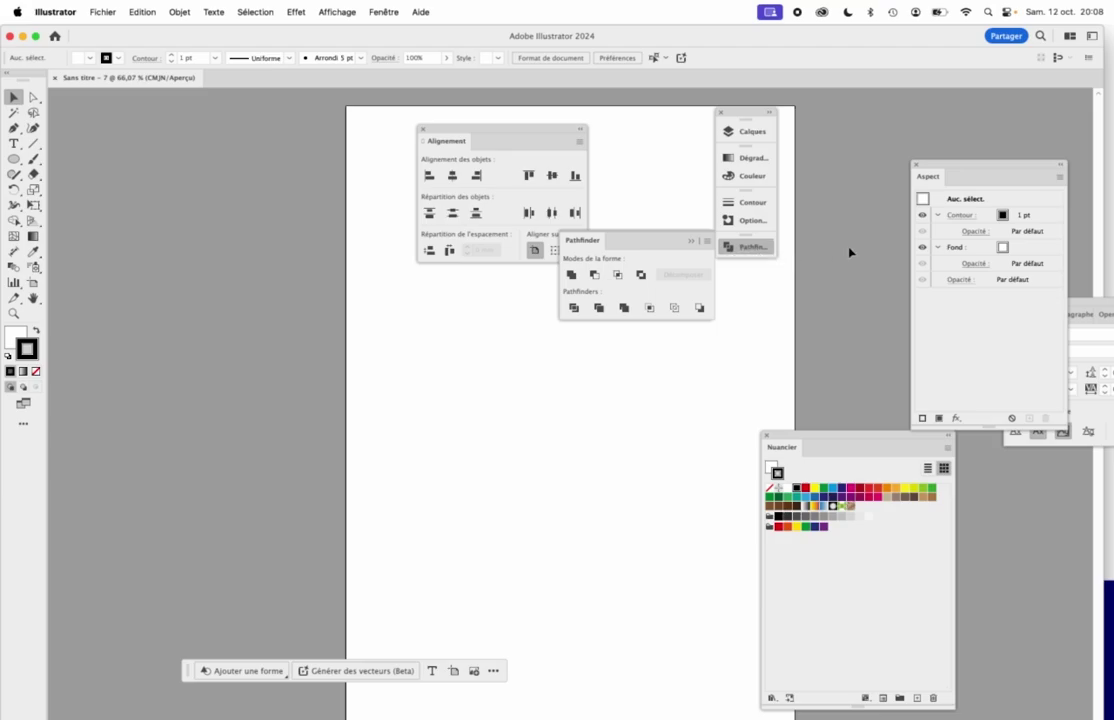
{"action": "left_click_drag", "start_coordinate": [947, 177], "coordinate": [838, 164]}
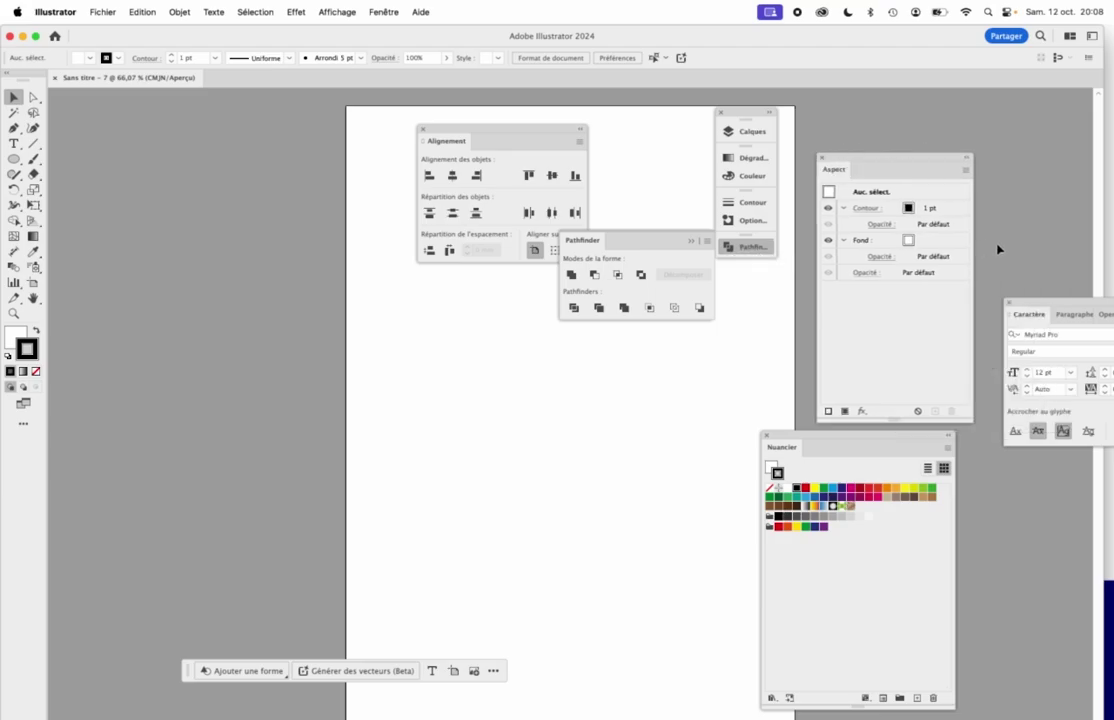
{"action": "left_click_drag", "start_coordinate": [1029, 298], "coordinate": [689, 354]}
{"action": "left_click", "coordinate": [727, 362]}
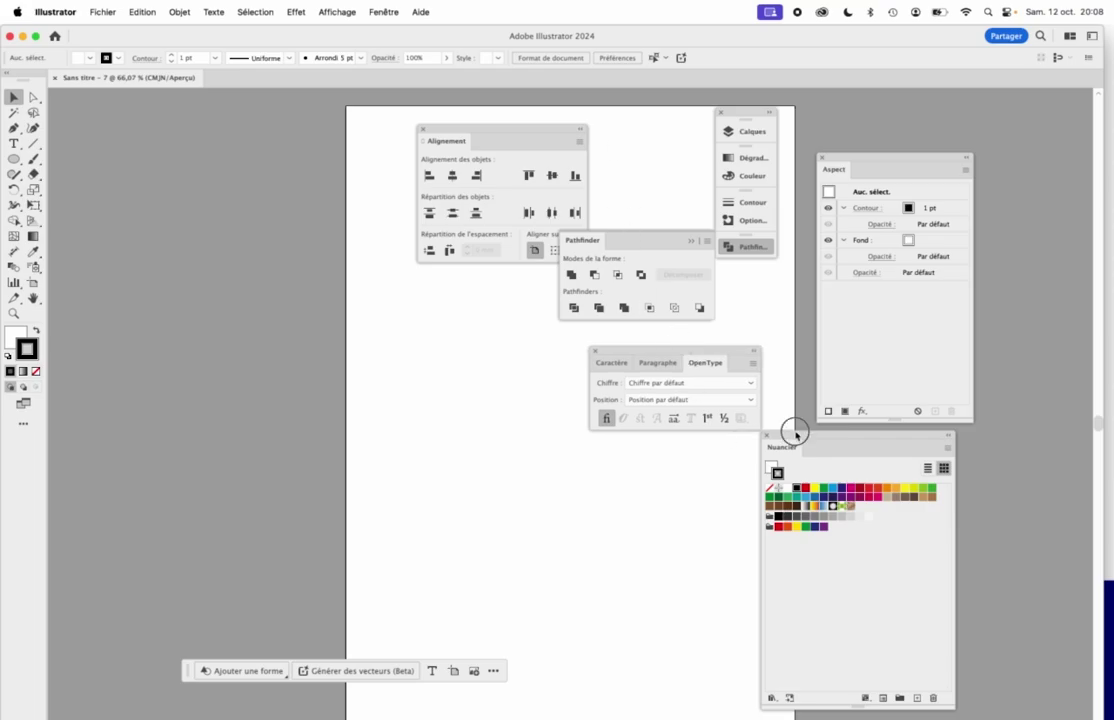
{"action": "left_click_drag", "start_coordinate": [795, 435], "coordinate": [368, 313]}
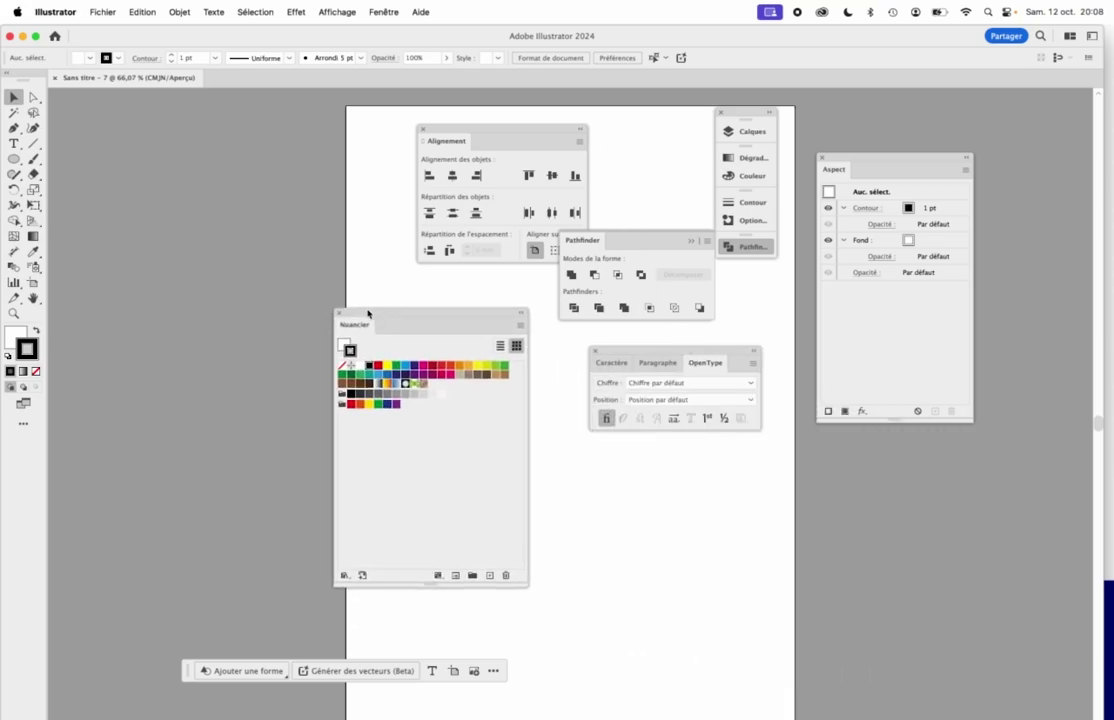
- Reset the Illus_2023 workspace to its saved panel layout
{"action": "left_click", "coordinate": [383, 12]}
{"action": "mouse_move", "coordinate": [480, 84]}
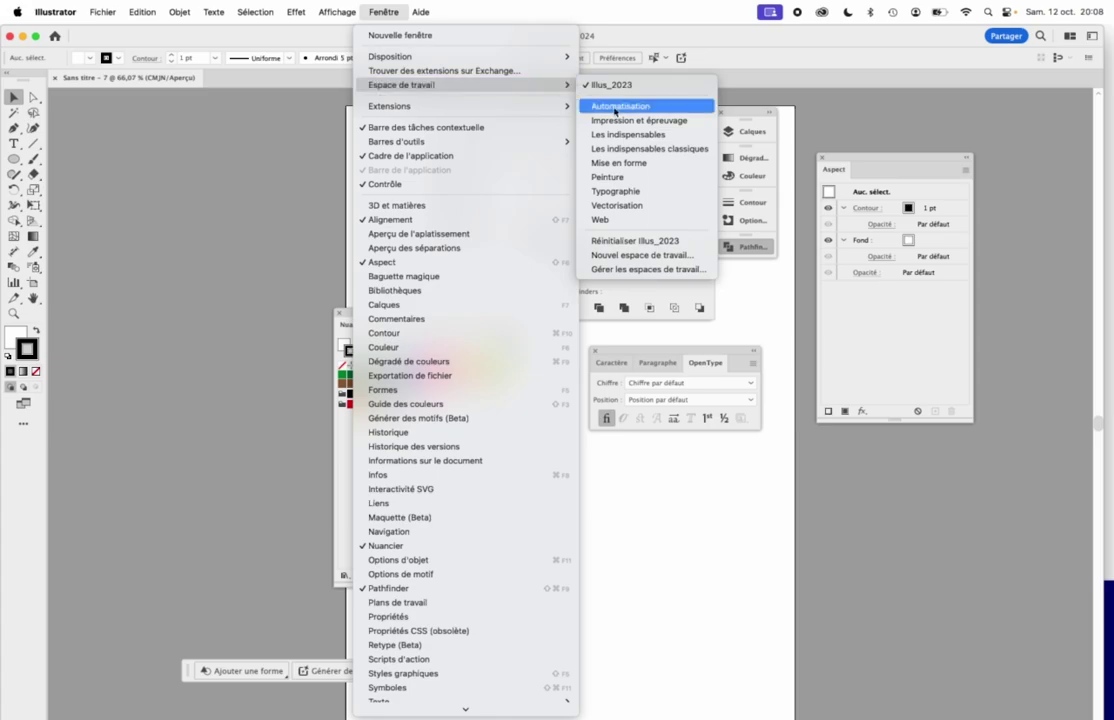
{"action": "left_click", "coordinate": [629, 241]}
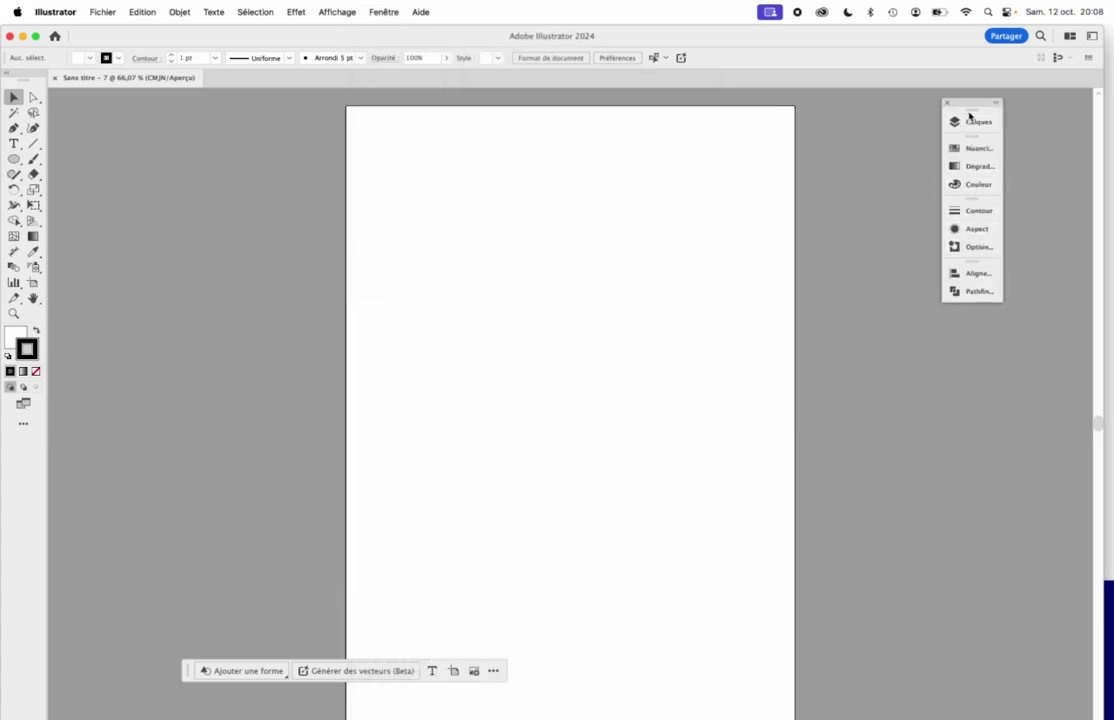
- Pull the Calques, Dégradé and Contour panels out of the collapsed dock as separate floating panels
{"action": "left_click_drag", "start_coordinate": [970, 107], "coordinate": [497, 152]}
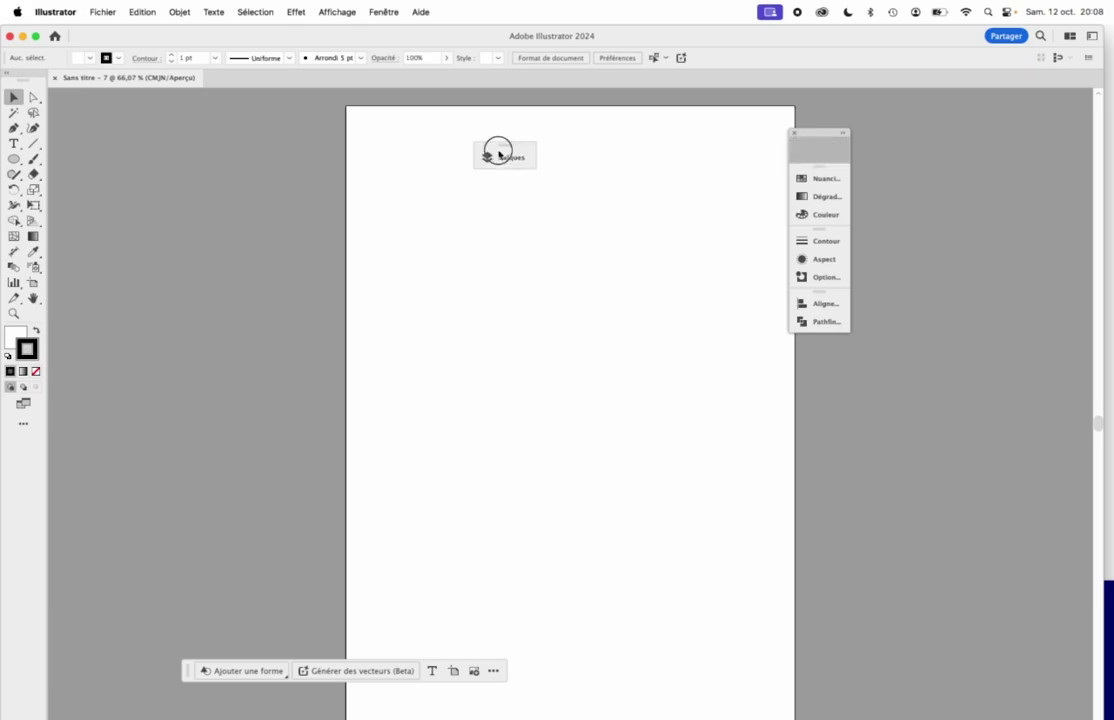
{"action": "left_click_drag", "start_coordinate": [826, 170], "coordinate": [531, 281]}
{"action": "left_click_drag", "start_coordinate": [826, 194], "coordinate": [708, 351]}
- Switch to the Les indispensables workspace and reset it to its default layout
{"action": "left_click", "coordinate": [397, 10]}
{"action": "mouse_move", "coordinate": [428, 86]}
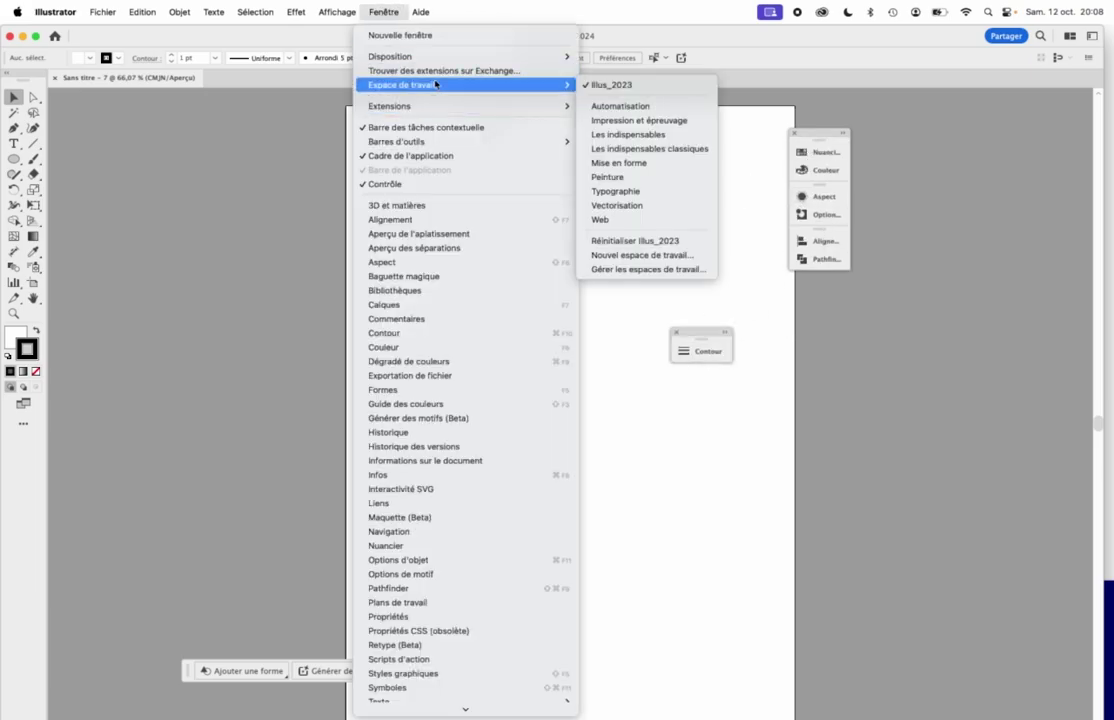
{"action": "left_click", "coordinate": [631, 135]}
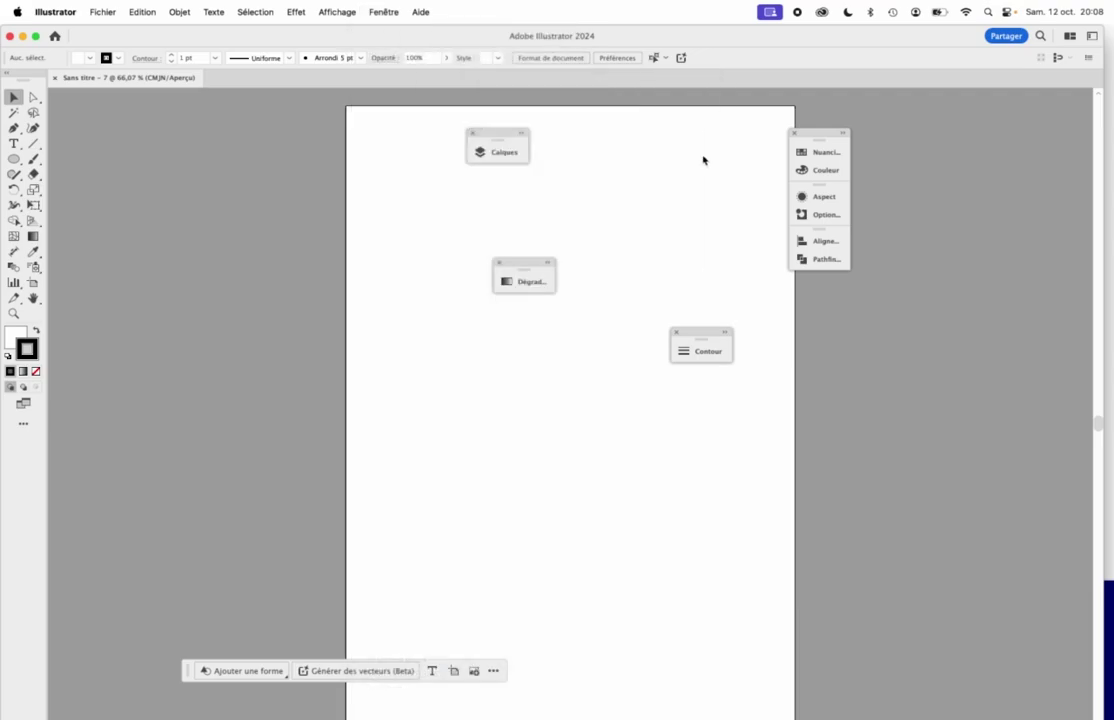
{"action": "left_click", "coordinate": [384, 12]}
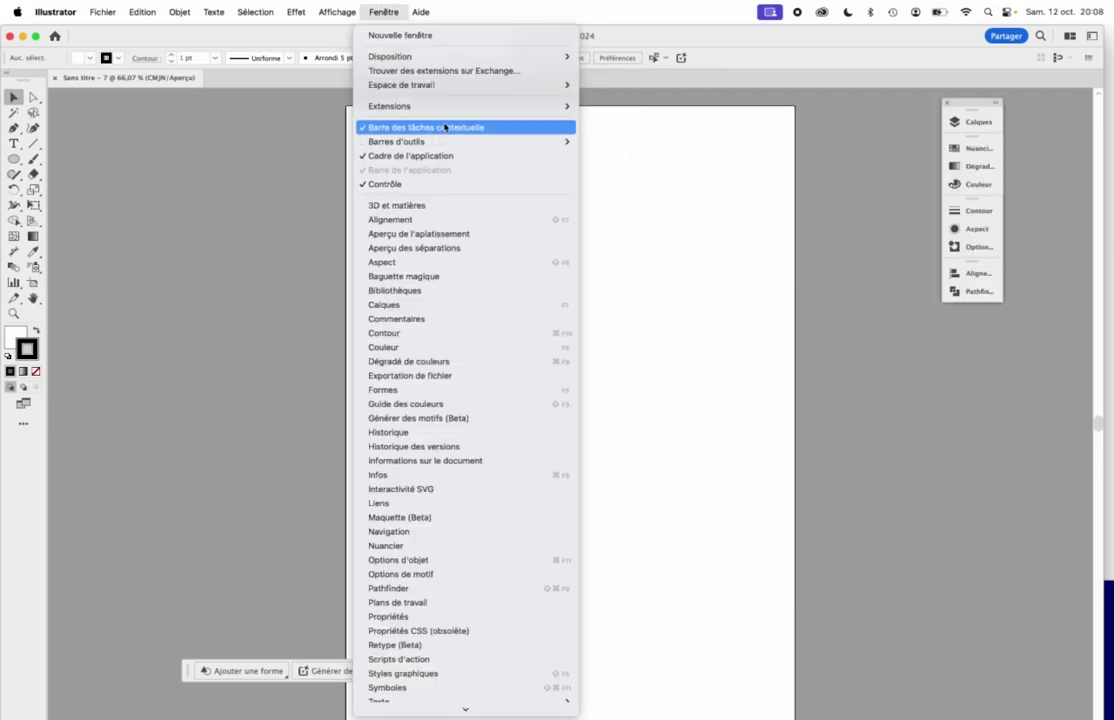
{"action": "mouse_move", "coordinate": [438, 86]}
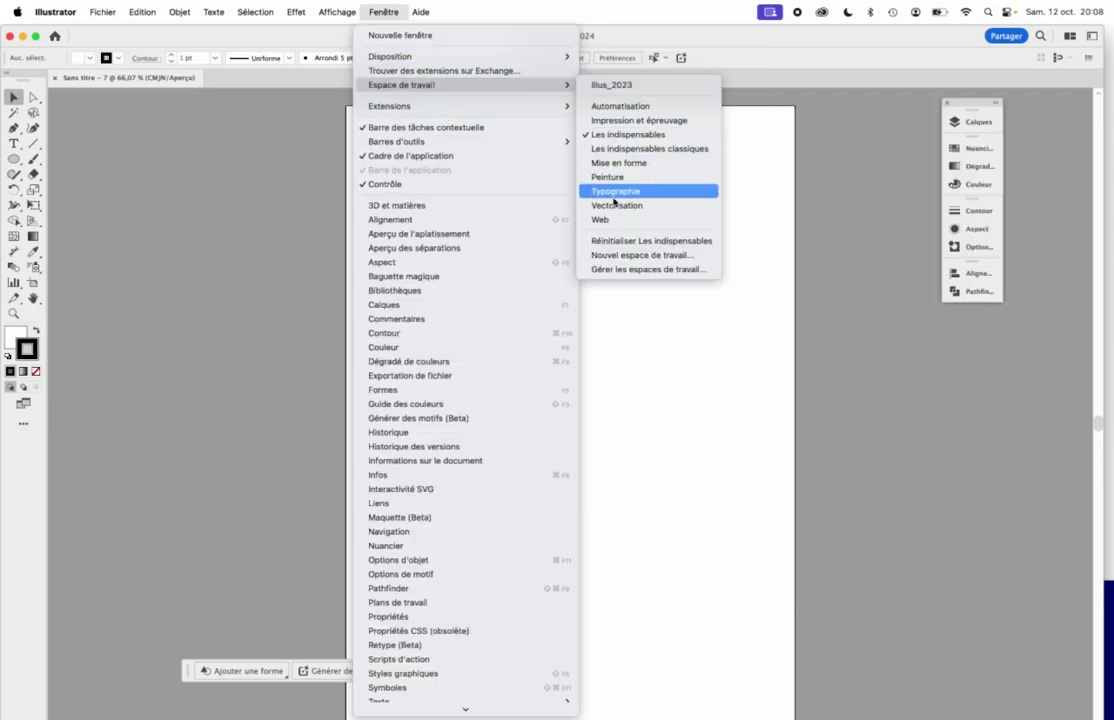
{"action": "left_click", "coordinate": [650, 241]}
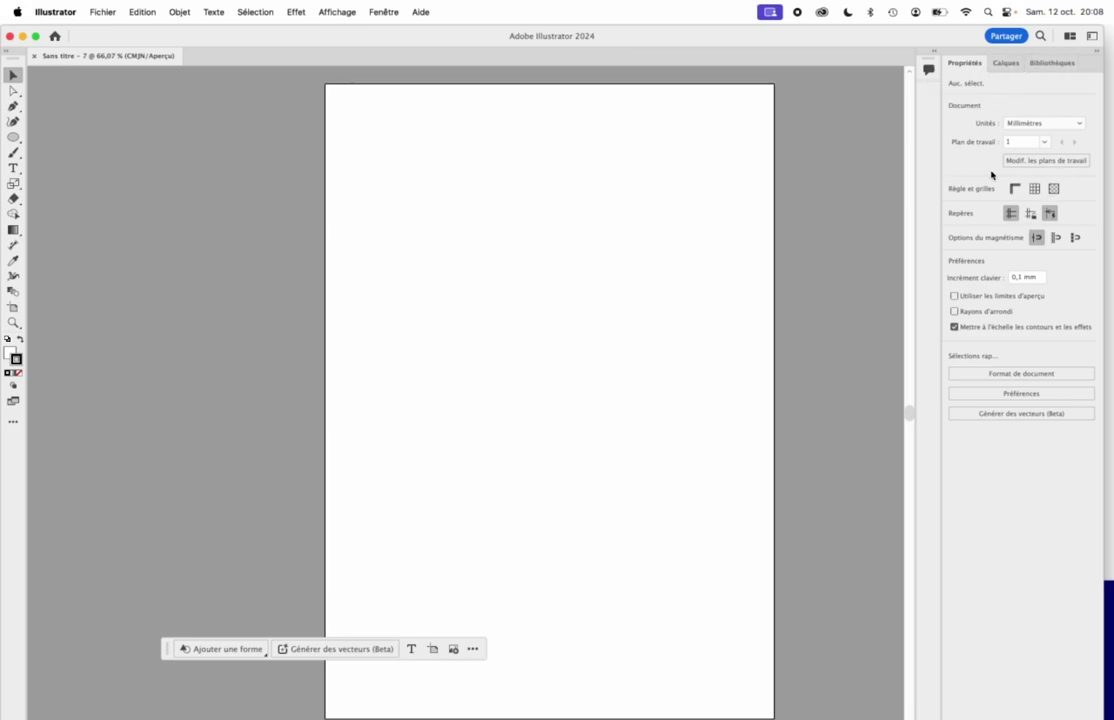
- Undock the Propriétés, Calques, Bibliothèques and Commentaires panels so that they float over the document
{"action": "left_click_drag", "start_coordinate": [965, 62], "coordinate": [873, 138]}
{"action": "left_click_drag", "start_coordinate": [958, 63], "coordinate": [542, 179]}
{"action": "left_click", "coordinate": [918, 62]}
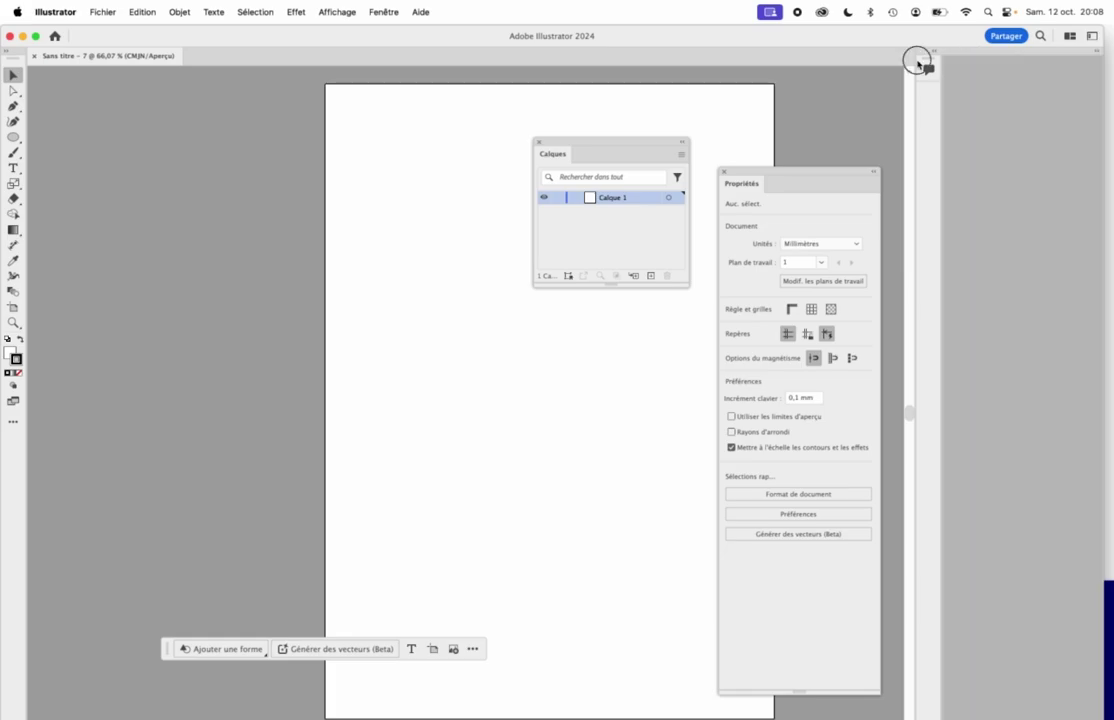
{"action": "left_click", "coordinate": [1099, 52]}
{"action": "left_click_drag", "start_coordinate": [958, 52], "coordinate": [524, 214]}
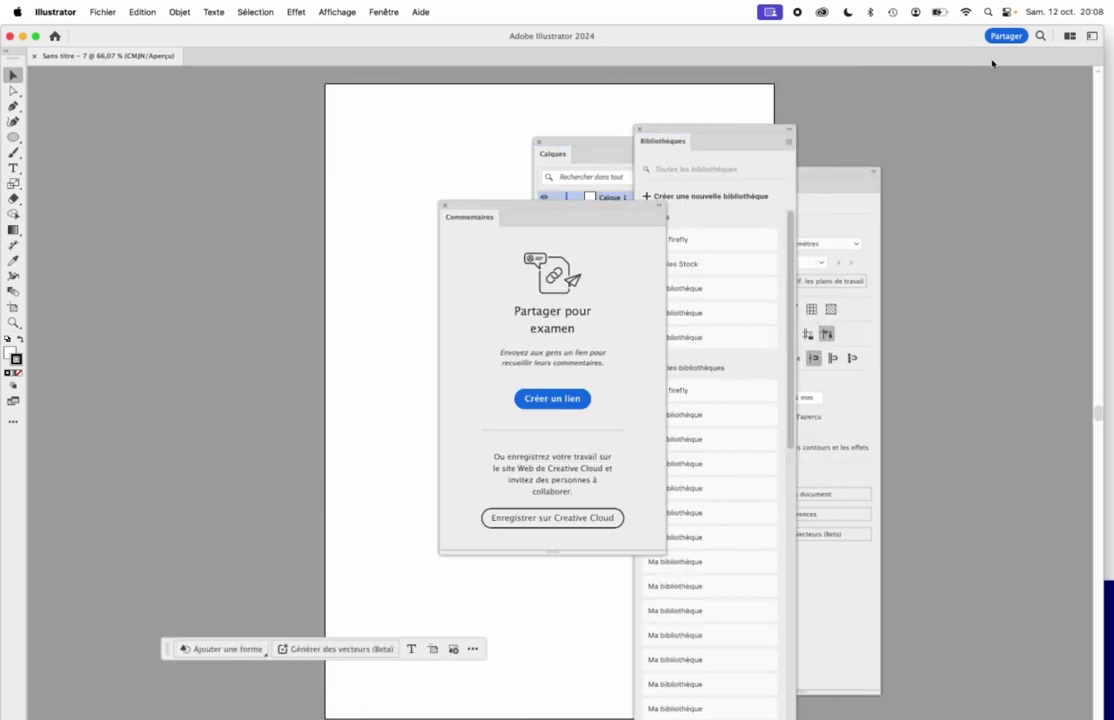
- Close the Commentaires, Bibliothèques and Propriétés panels, keeping only the Calques panel near the top of the artboard
{"action": "left_click", "coordinate": [444, 205]}
{"action": "left_click", "coordinate": [639, 129]}
{"action": "left_click_drag", "start_coordinate": [553, 147], "coordinate": [468, 117]}
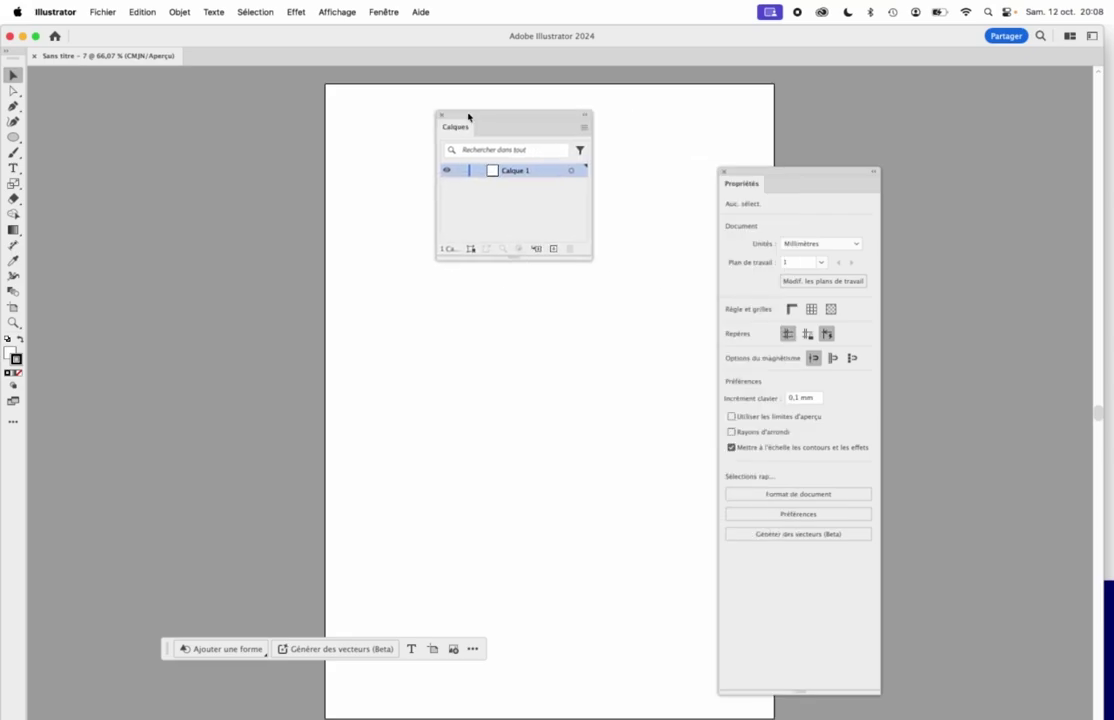
{"action": "left_click", "coordinate": [722, 171]}
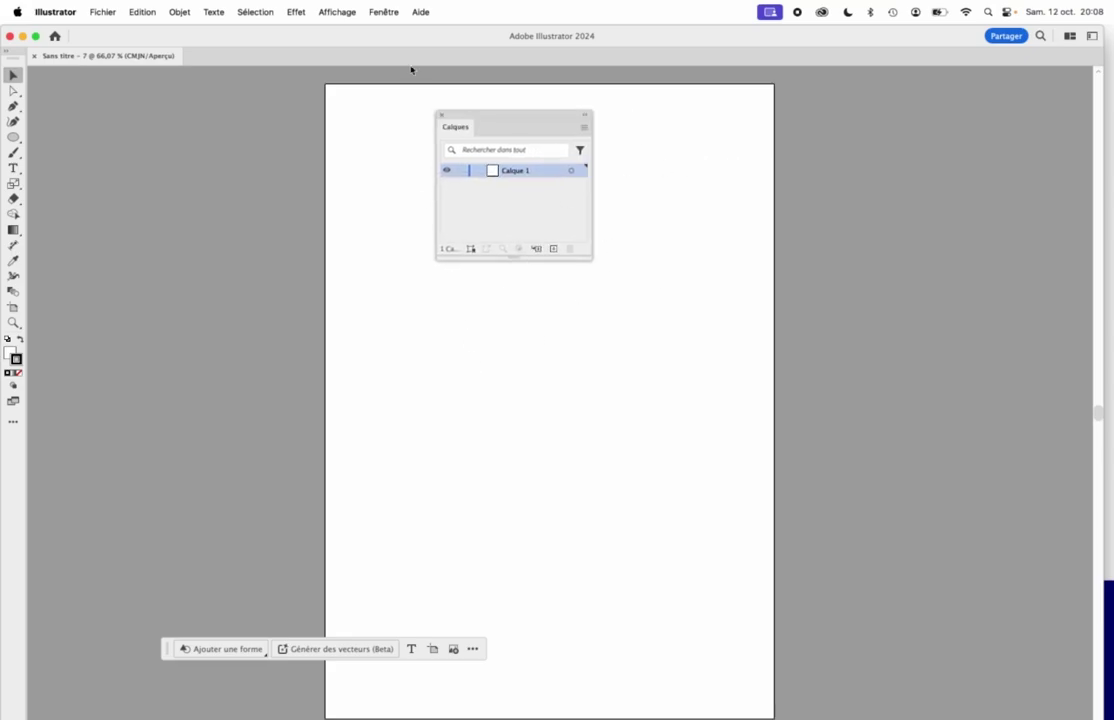
- Display the Contour, Alignement and Aspect panels
{"action": "left_click", "coordinate": [382, 12]}
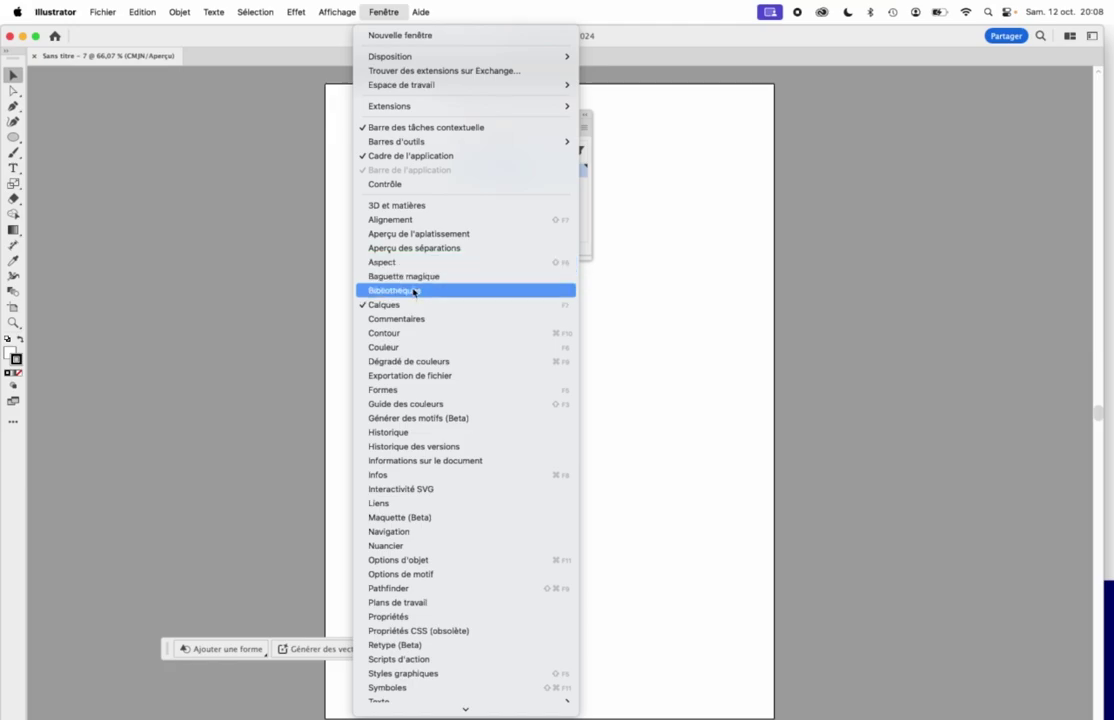
{"action": "left_click", "coordinate": [410, 332]}
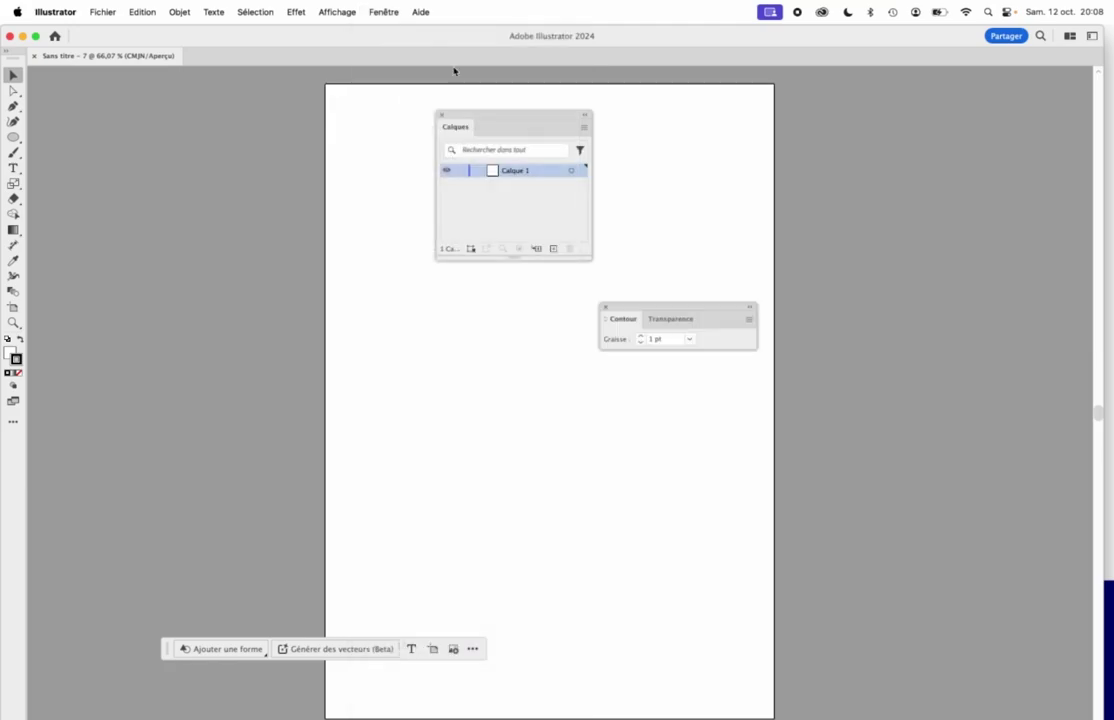
{"action": "left_click", "coordinate": [386, 11]}
{"action": "left_click", "coordinate": [373, 221]}
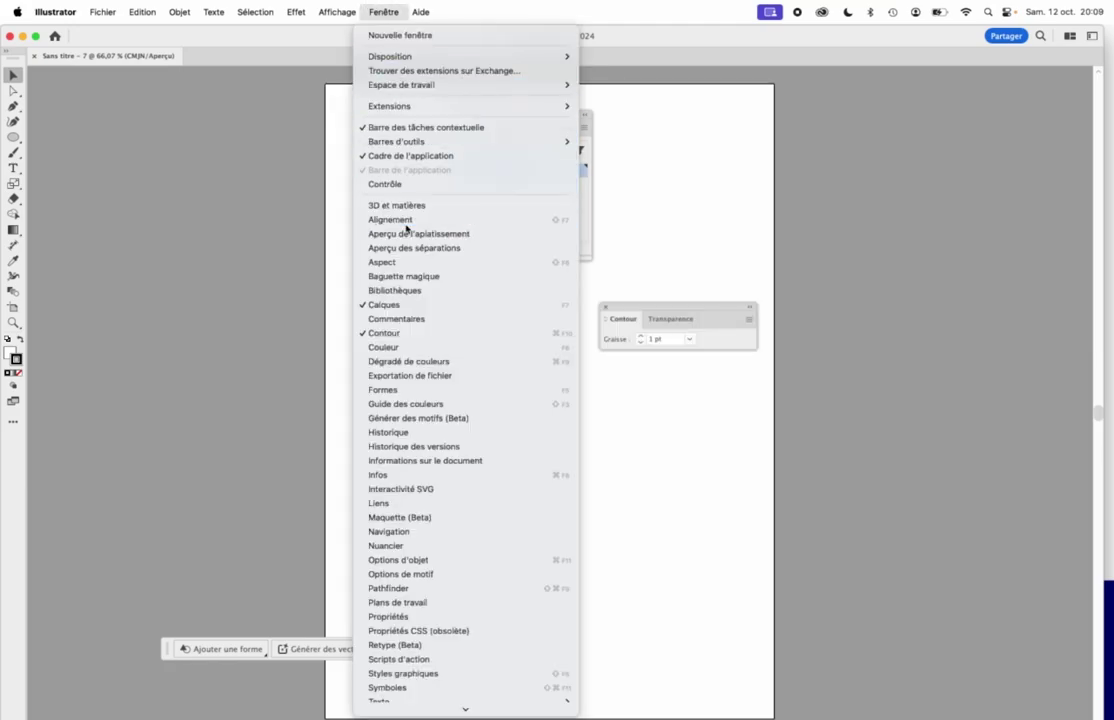
{"action": "left_click", "coordinate": [380, 10]}
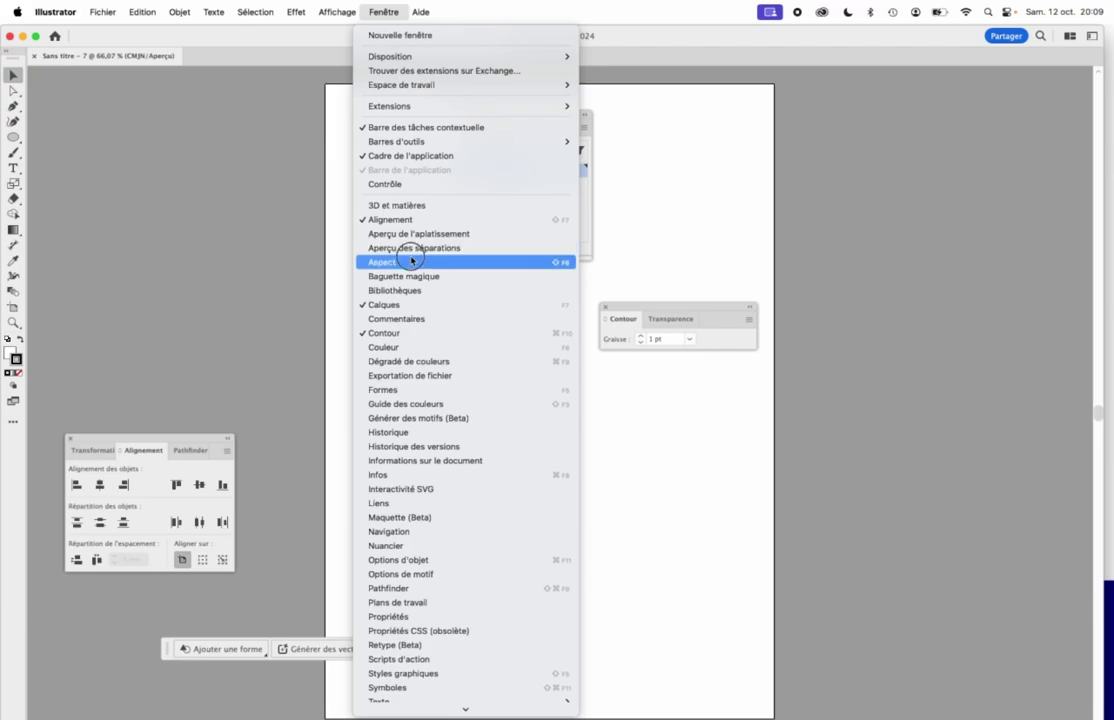
{"action": "left_click", "coordinate": [374, 259]}
- Display the Couleur, Dégradé de couleurs and Nuancier panels
{"action": "left_click", "coordinate": [400, 8]}
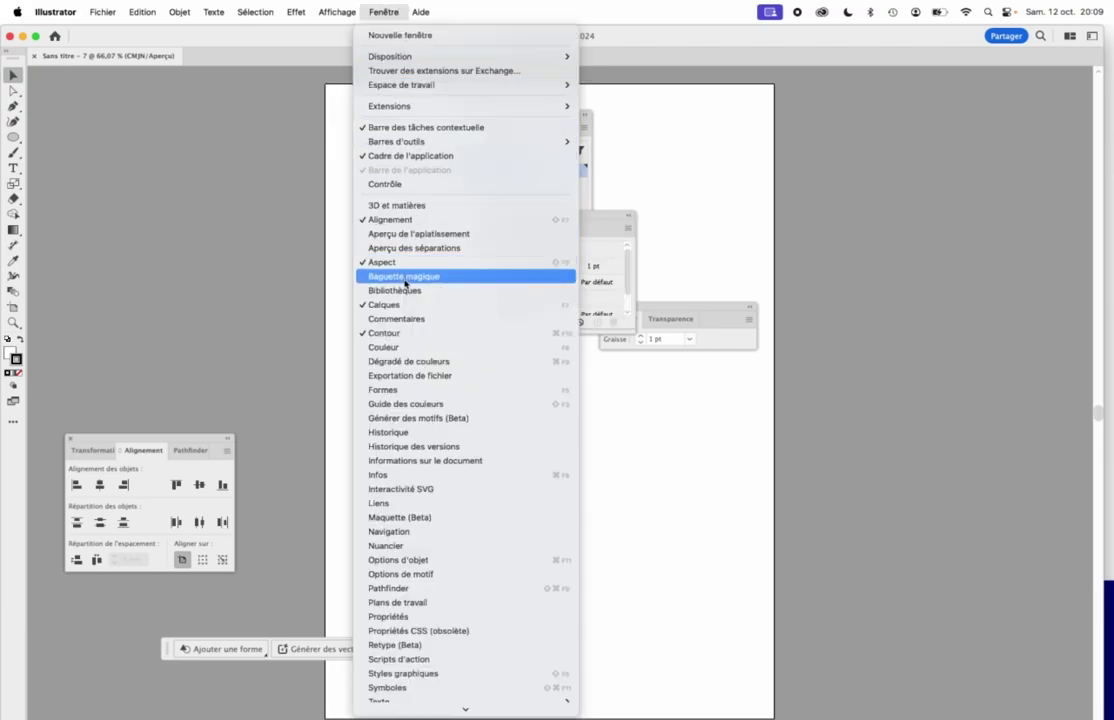
{"action": "left_click", "coordinate": [402, 346]}
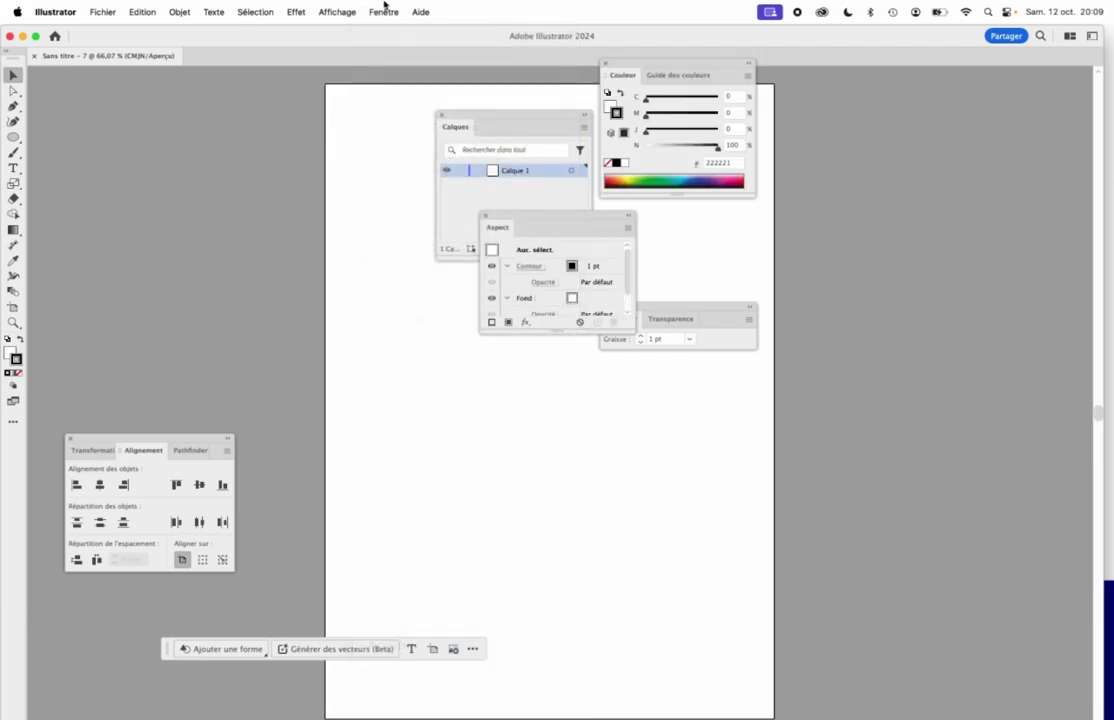
{"action": "left_click", "coordinate": [385, 10]}
{"action": "left_click", "coordinate": [400, 361]}
{"action": "left_click", "coordinate": [384, 11]}
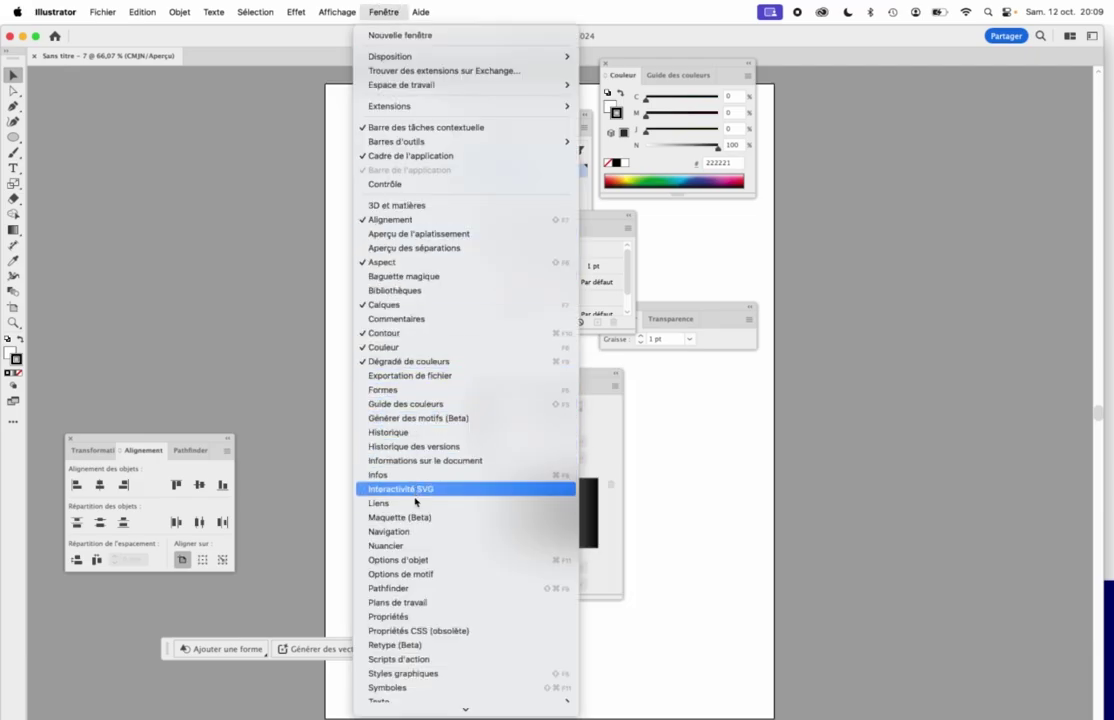
{"action": "left_click", "coordinate": [386, 545]}
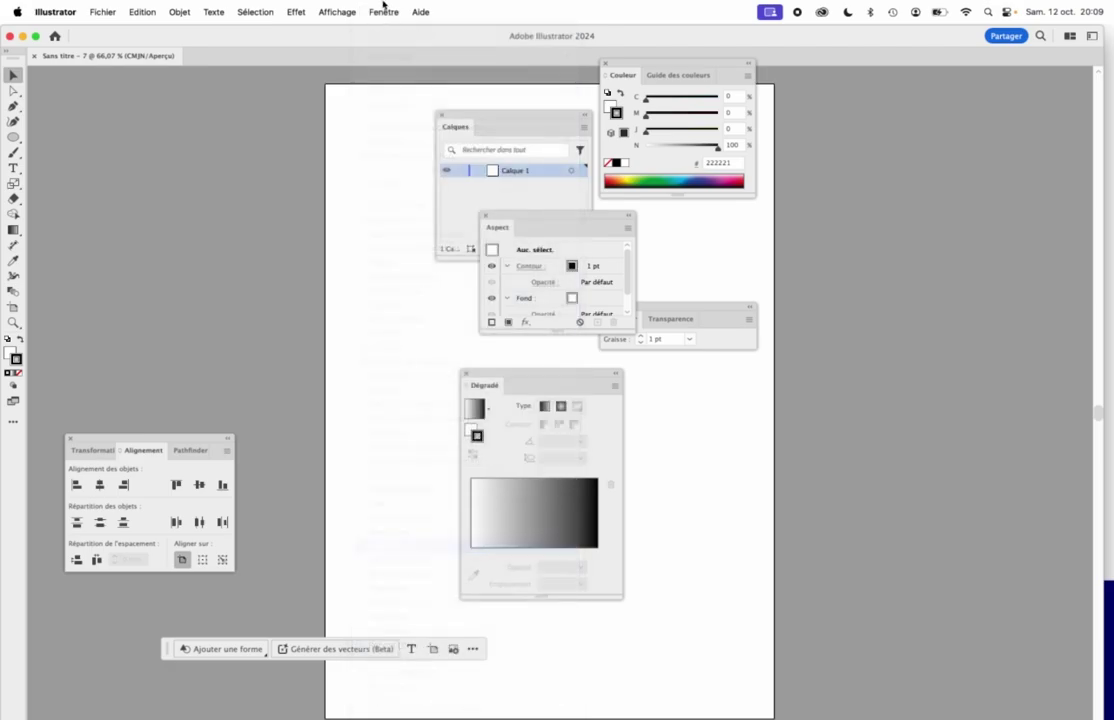
- Display the Options d'objet and Pathfinder panels
{"action": "left_click", "coordinate": [384, 11]}
{"action": "scroll", "coordinate": [436, 586], "scroll_direction": "down", "scroll_amount": 5}
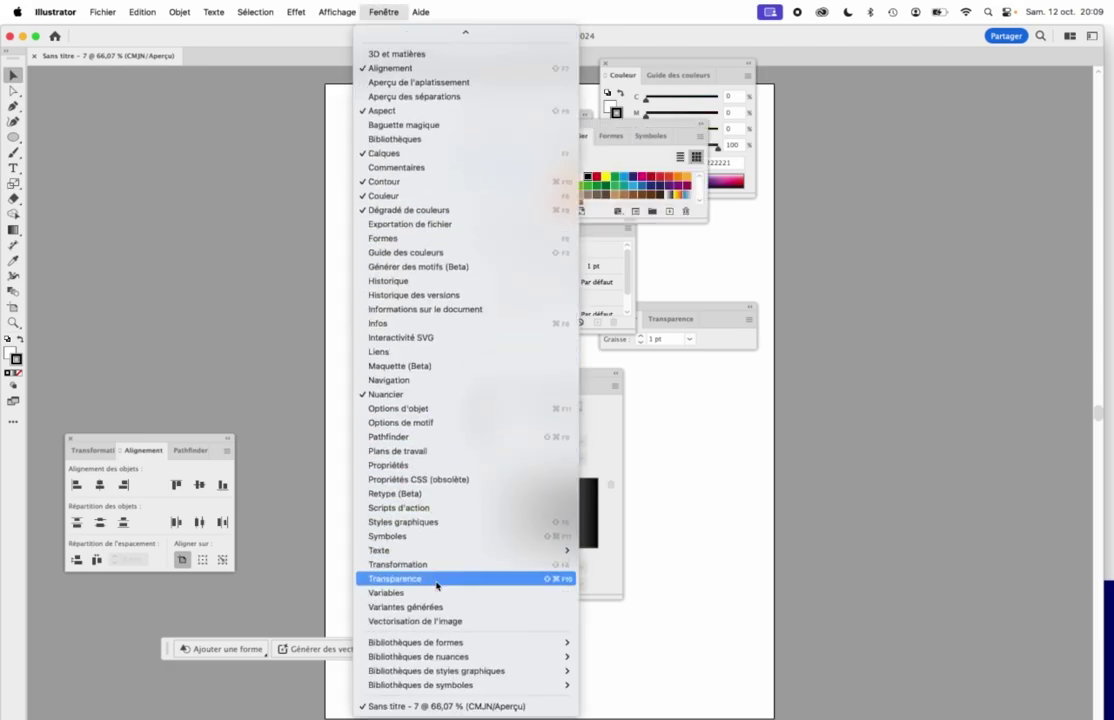
{"action": "left_click", "coordinate": [423, 410]}
{"action": "left_click", "coordinate": [388, 12]}
{"action": "scroll", "coordinate": [430, 600], "scroll_direction": "down", "scroll_amount": 5}
{"action": "left_click", "coordinate": [420, 437]}
{"action": "left_click", "coordinate": [384, 11]}
{"action": "scroll", "coordinate": [427, 400], "scroll_direction": "down", "scroll_amount": 5}
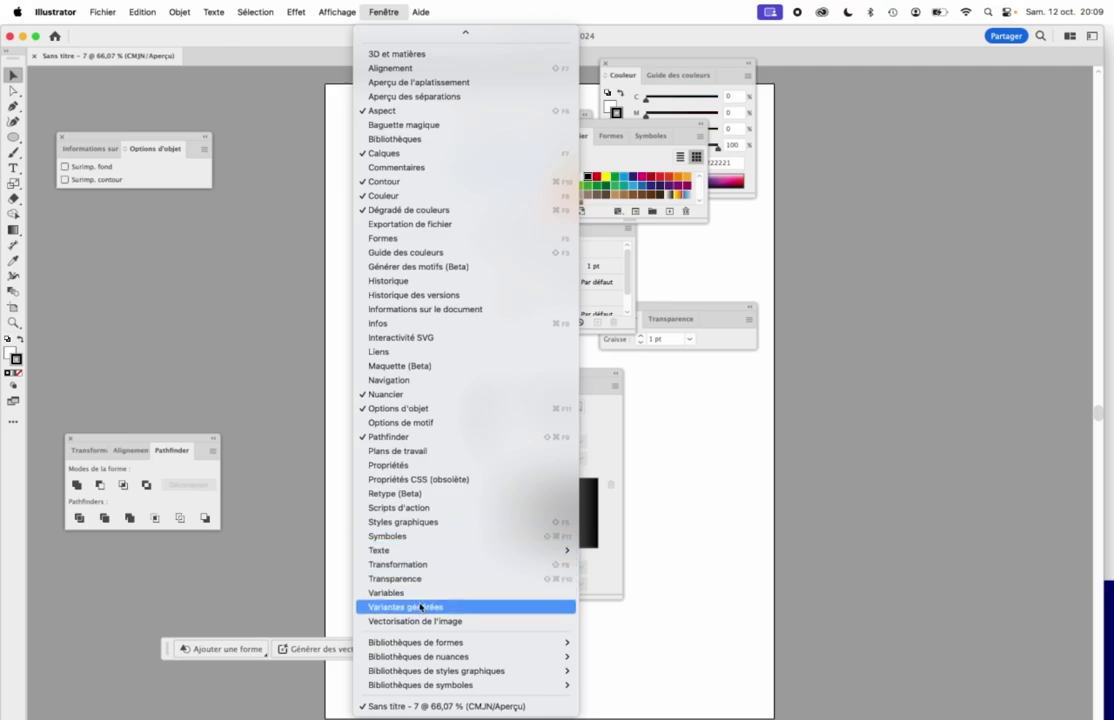
{"action": "key", "text": "Escape"}
- Stack the Couleur, Nuancier and Contour panel groups into one floating column over the artboard's right edge
{"action": "left_click_drag", "start_coordinate": [558, 130], "coordinate": [762, 241]}
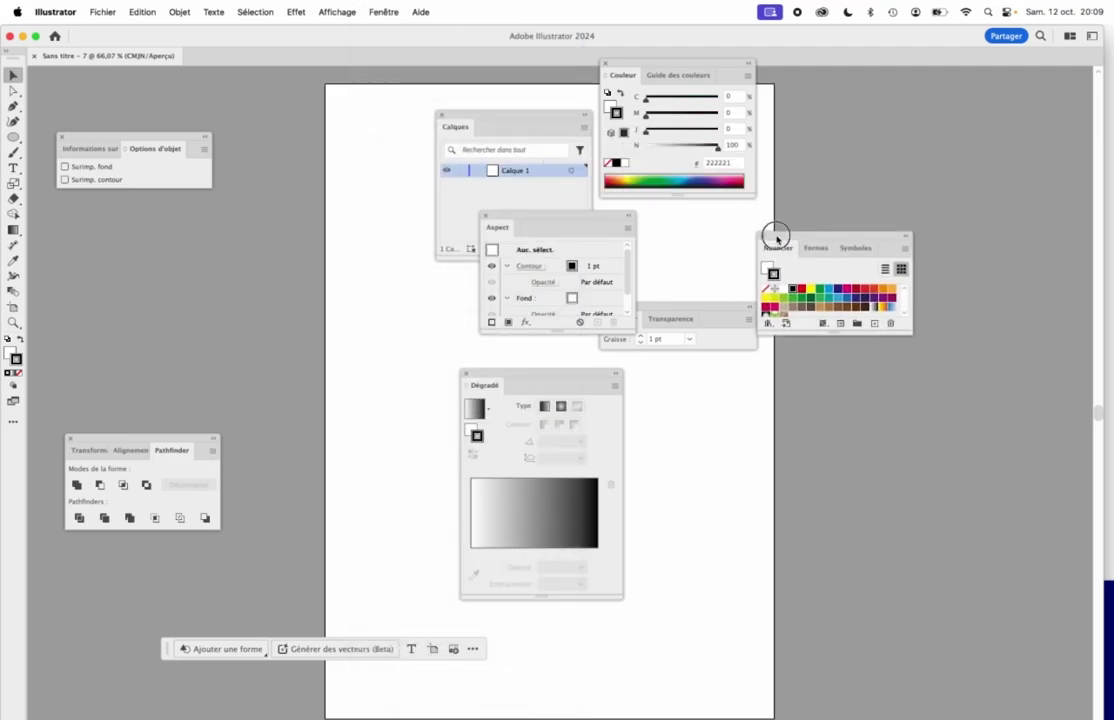
{"action": "left_click_drag", "start_coordinate": [662, 67], "coordinate": [808, 74]}
{"action": "left_click_drag", "start_coordinate": [796, 238], "coordinate": [788, 213]}
{"action": "left_click_drag", "start_coordinate": [770, 82], "coordinate": [756, 109]}
{"action": "left_click_drag", "start_coordinate": [677, 302], "coordinate": [791, 324]}
- Detach the Formes and Symboles panels from the Nuancier group and close them, leaving Nuancier alone
{"action": "left_click", "coordinate": [791, 238]}
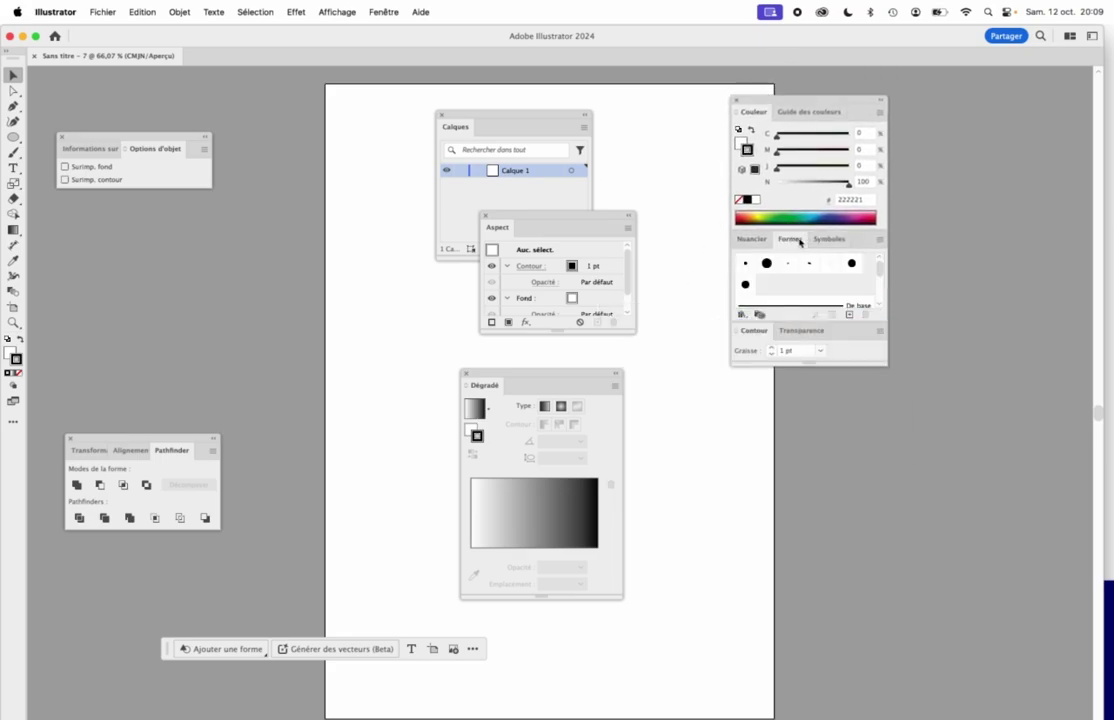
{"action": "left_click", "coordinate": [826, 239]}
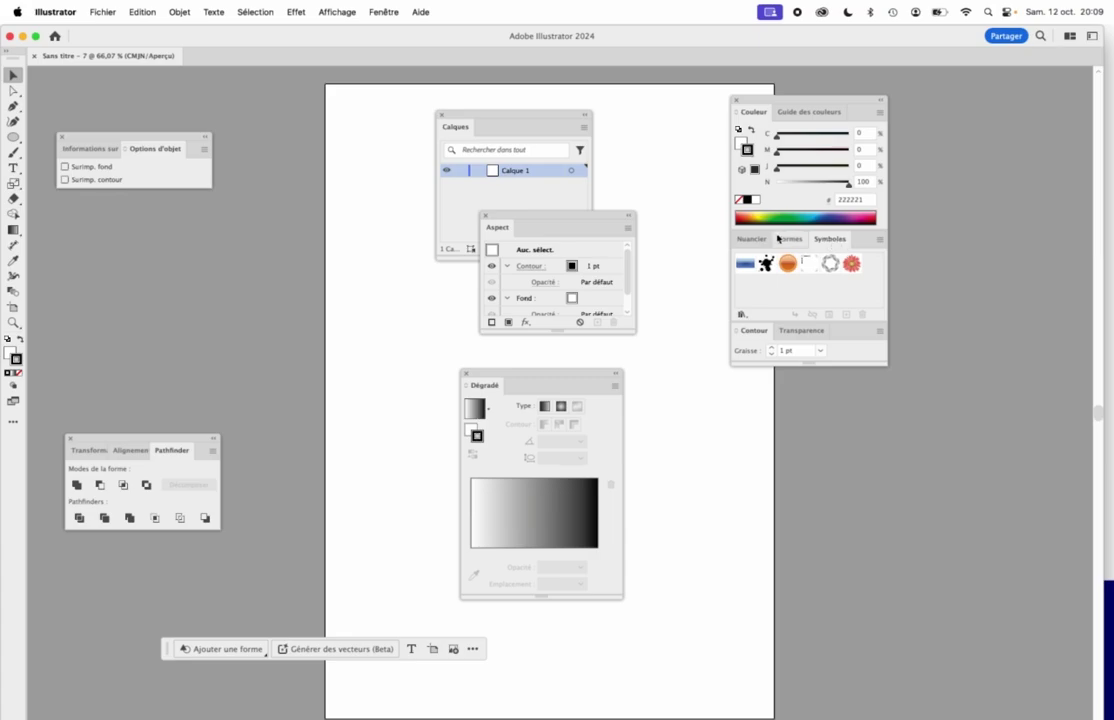
{"action": "left_click", "coordinate": [760, 240]}
{"action": "left_click", "coordinate": [790, 240]}
{"action": "left_click_drag", "start_coordinate": [822, 241], "coordinate": [787, 455]}
{"action": "left_click", "coordinate": [783, 457]}
- Detach and close the Guide des couleurs panel beside Couleur and the Transparence panel beside Contour
{"action": "left_click_drag", "start_coordinate": [798, 110], "coordinate": [685, 491]}
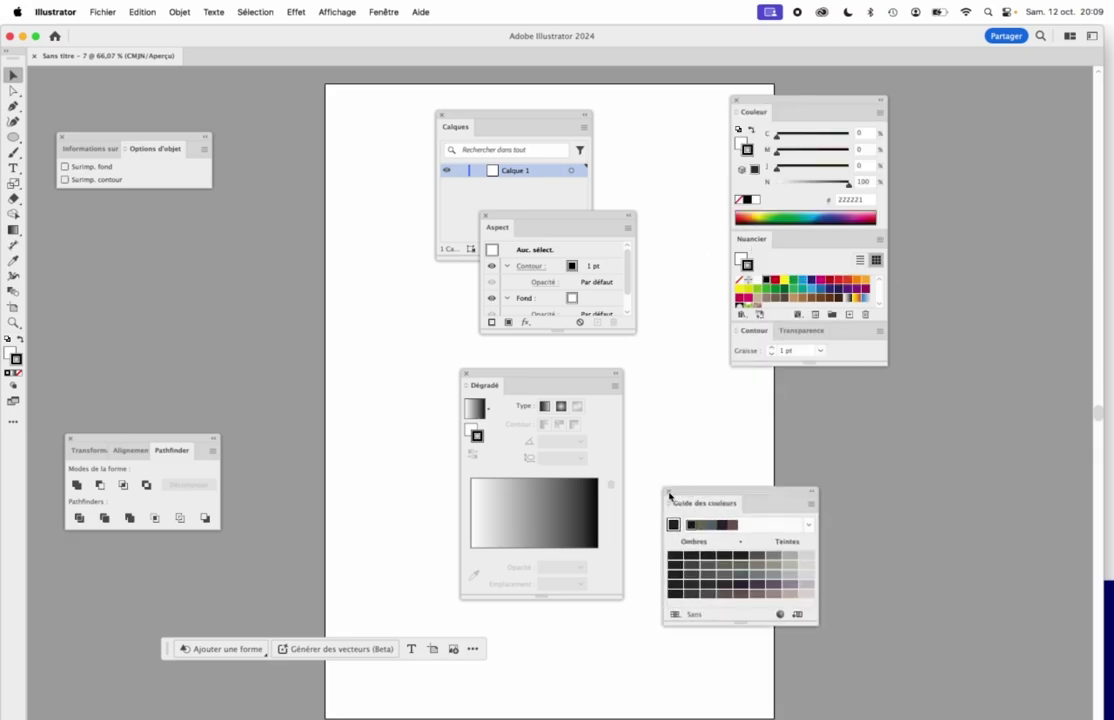
{"action": "left_click", "coordinate": [669, 494]}
{"action": "left_click_drag", "start_coordinate": [801, 331], "coordinate": [793, 496]}
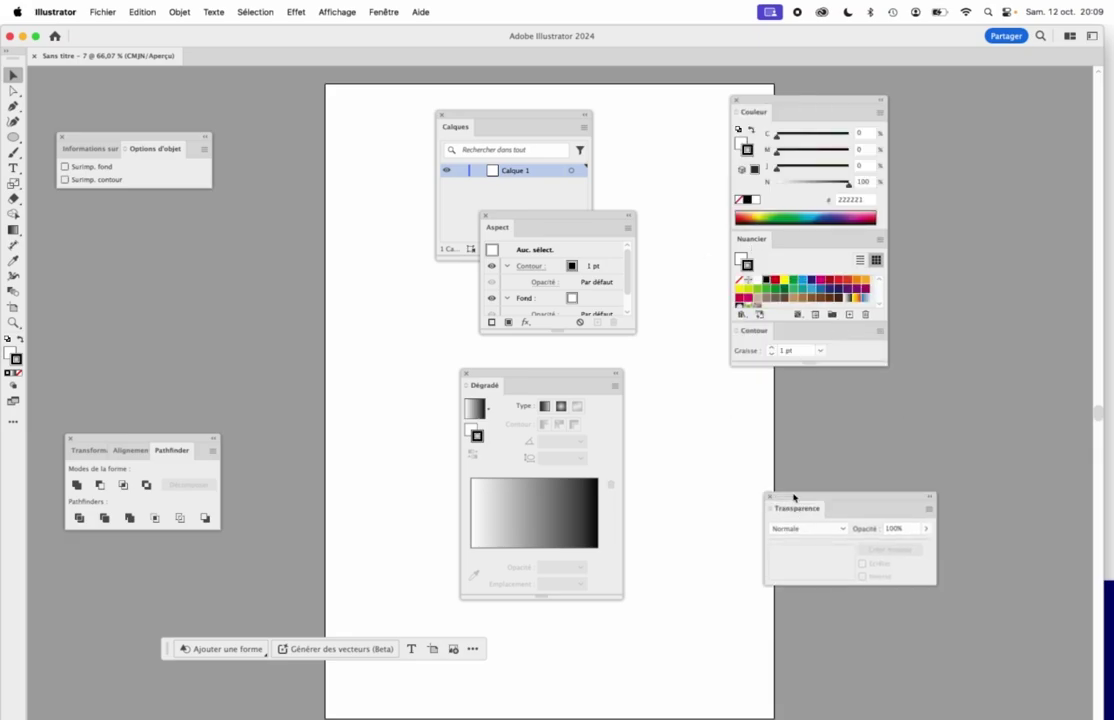
{"action": "left_click", "coordinate": [771, 497]}
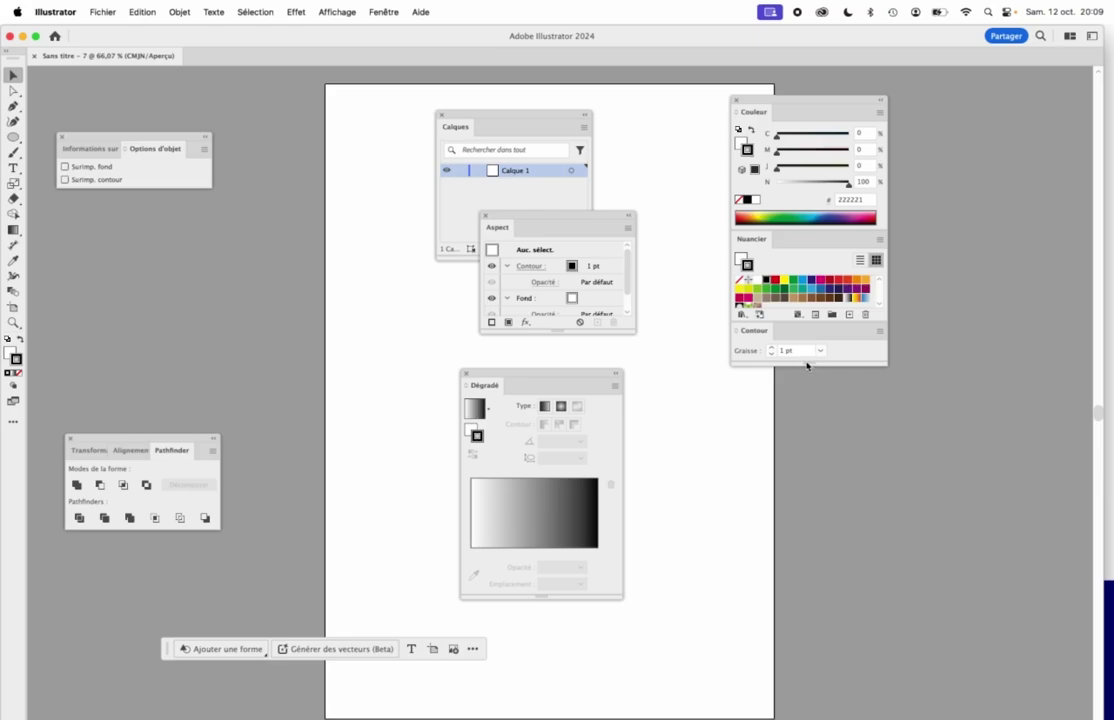
- Stack Aspect and Dégradé below Contour in the panel column, and dock Calques above Couleur
{"action": "left_click_drag", "start_coordinate": [526, 218], "coordinate": [776, 366]}
{"action": "left_click_drag", "start_coordinate": [586, 379], "coordinate": [836, 472]}
{"action": "left_click_drag", "start_coordinate": [459, 127], "coordinate": [757, 104]}
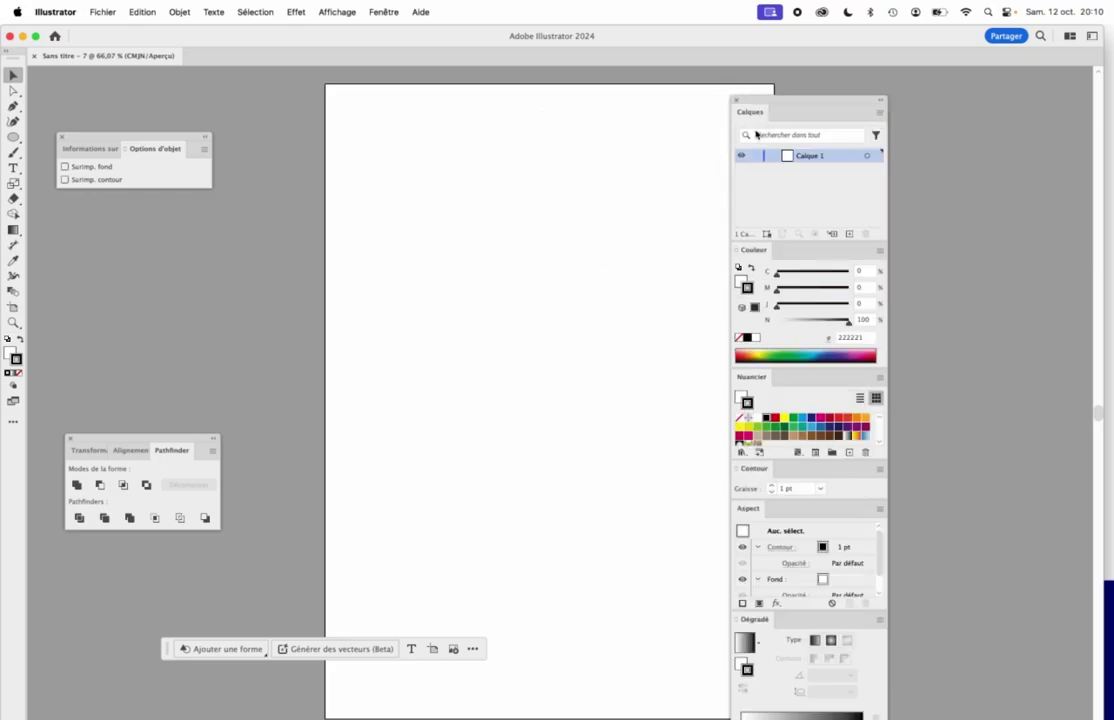
- Dock Alignement and Pathfinder separately in the column without Transformation, and move Nuancier directly below Calques
{"action": "left_click_drag", "start_coordinate": [112, 441], "coordinate": [750, 228]}
{"action": "left_click_drag", "start_coordinate": [449, 286], "coordinate": [771, 368]}
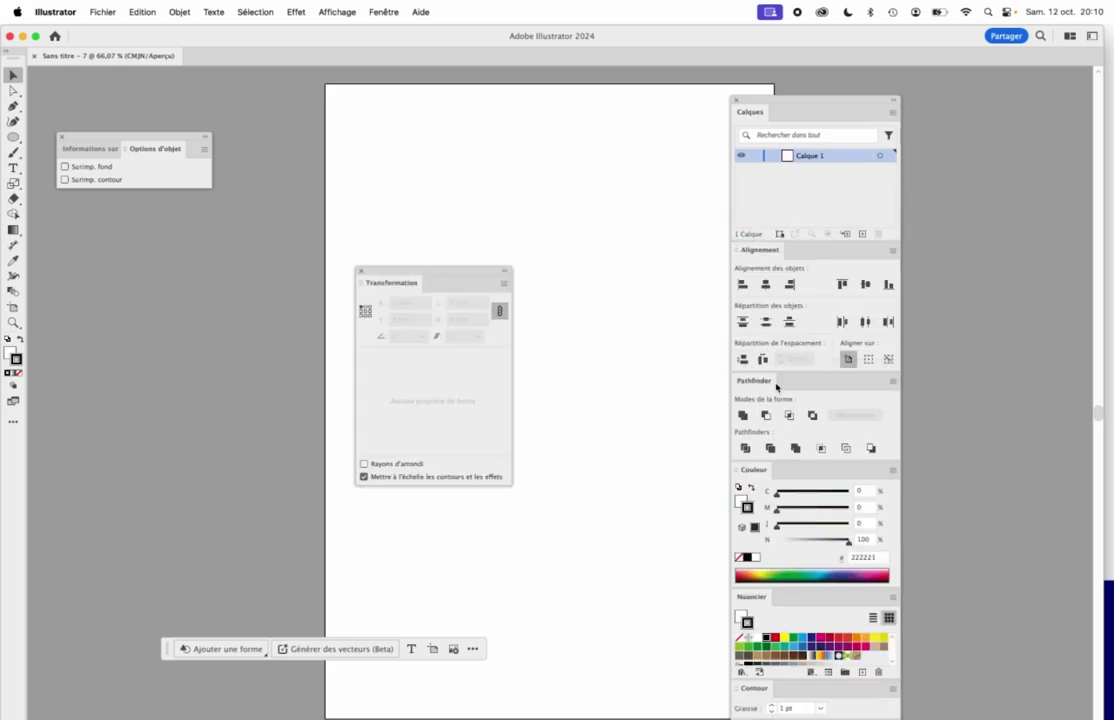
{"action": "left_click_drag", "start_coordinate": [763, 597], "coordinate": [773, 238]}
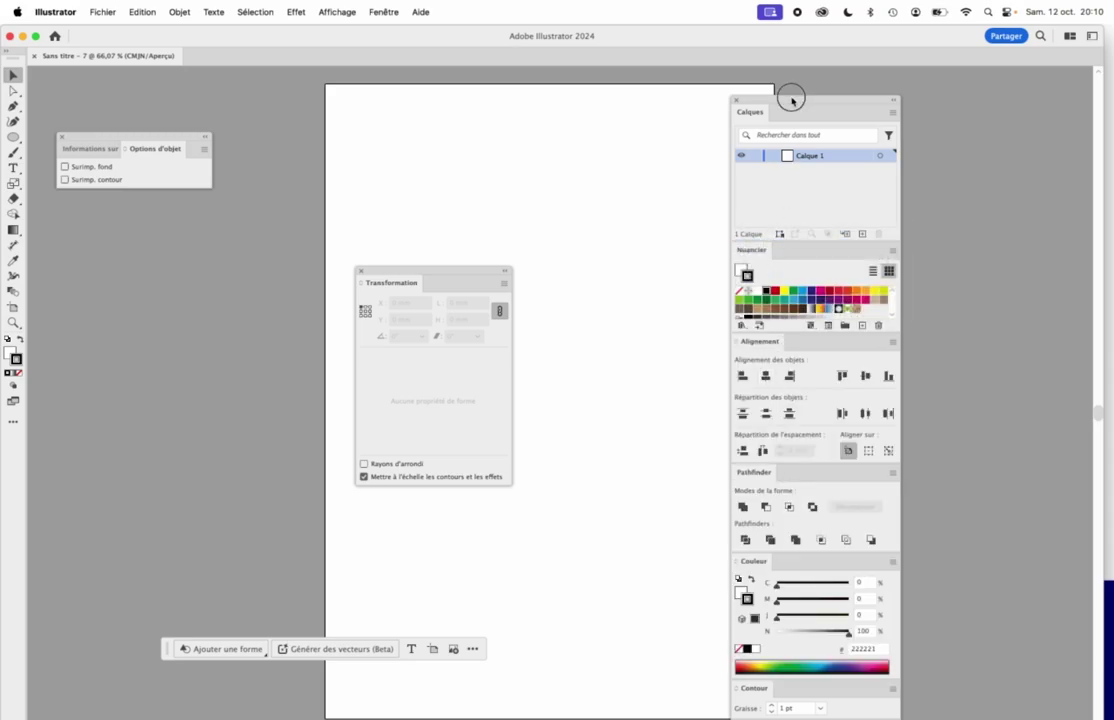
- Move the panel column up over the application's title area and collapse it to icons
{"action": "left_click_drag", "start_coordinate": [791, 100], "coordinate": [814, 97]}
{"action": "left_click", "coordinate": [913, 40]}
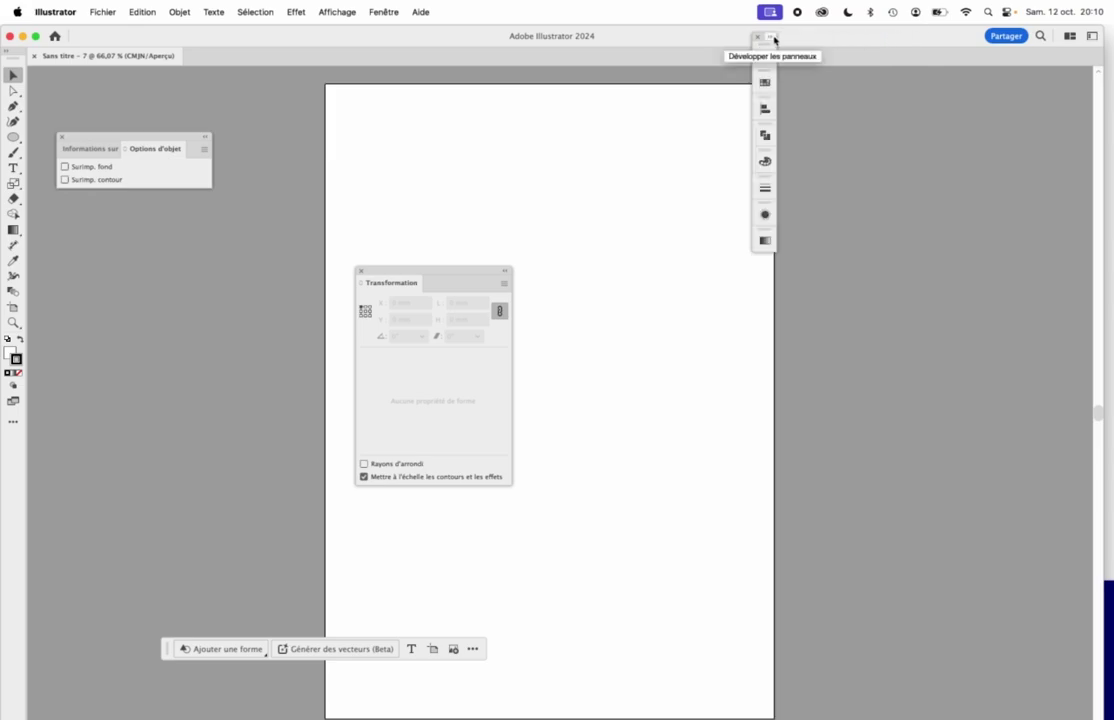
{"action": "left_click", "coordinate": [775, 39]}
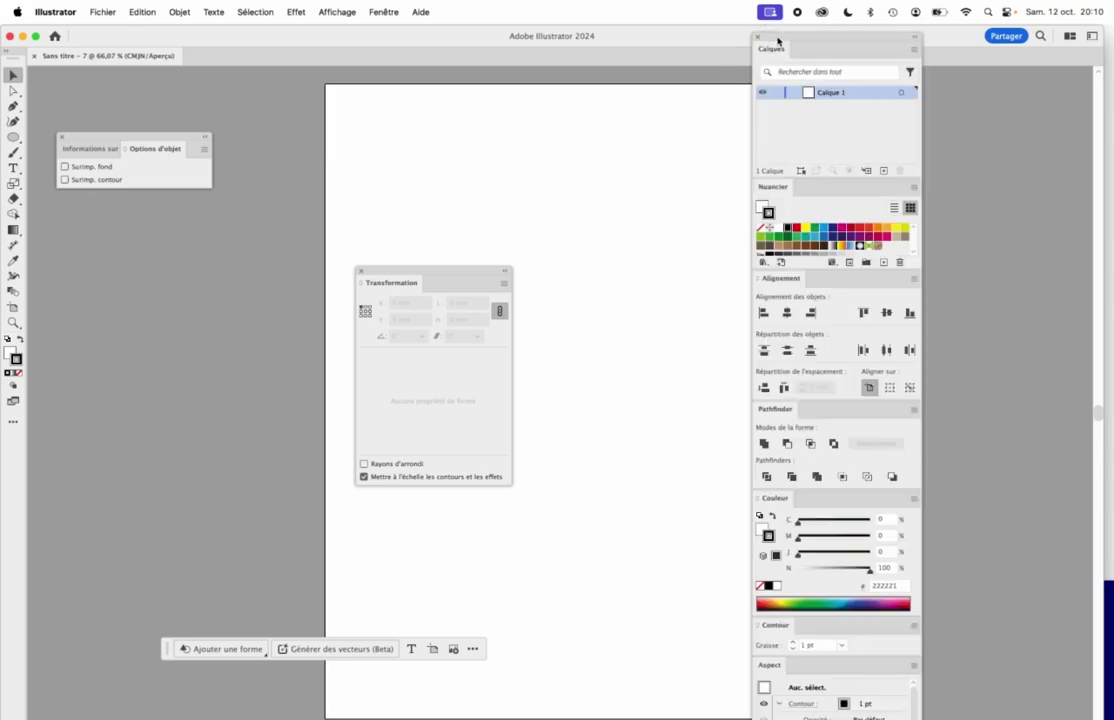
{"action": "left_click", "coordinate": [911, 40]}
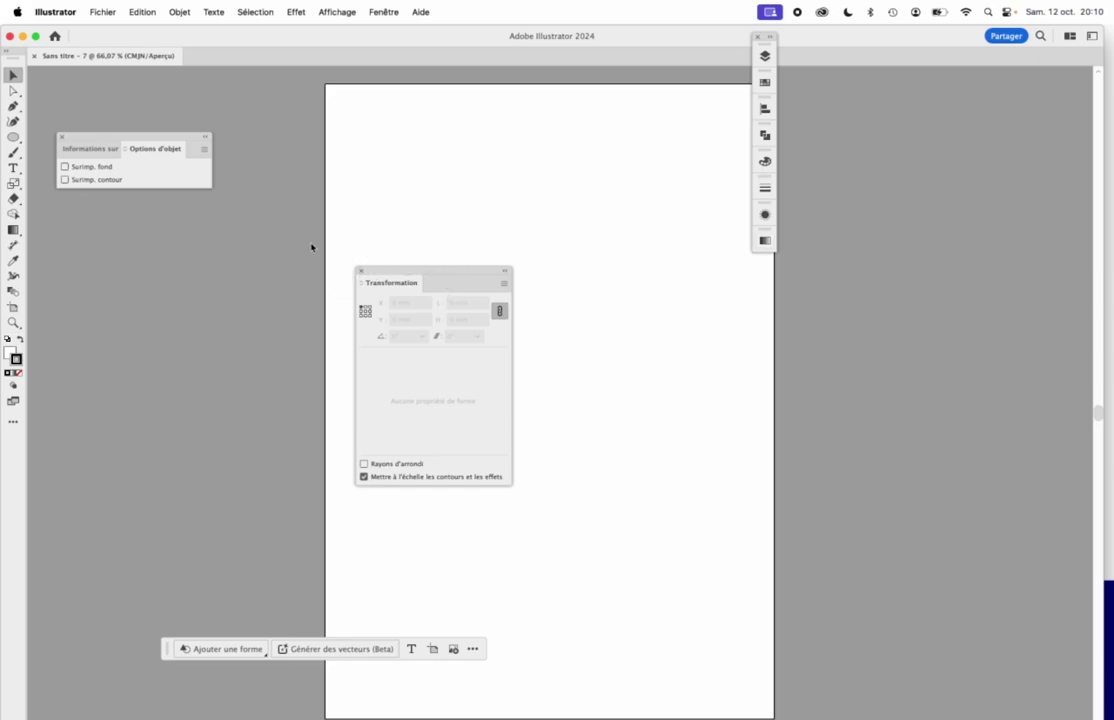
- Separate Options d'objet from Informations sur le document and dock it above Calques in the expanded panel column
{"action": "left_click_drag", "start_coordinate": [149, 138], "coordinate": [623, 222]}
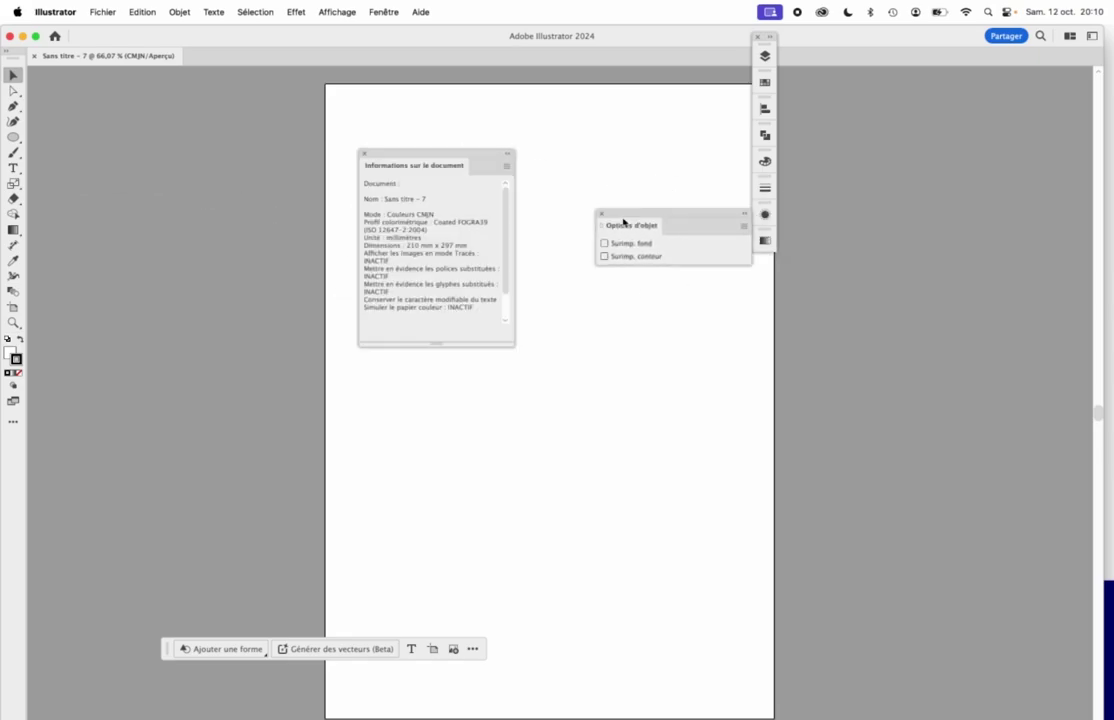
{"action": "left_click", "coordinate": [766, 40]}
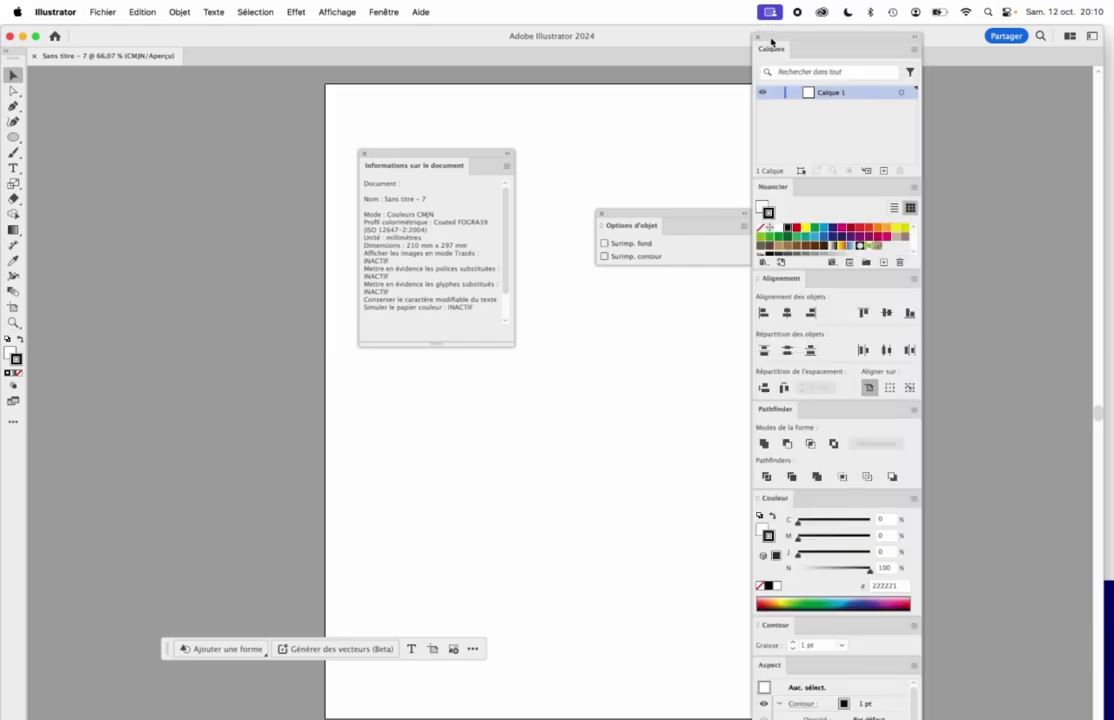
{"action": "left_click_drag", "start_coordinate": [771, 55], "coordinate": [636, 258]}
{"action": "left_click_drag", "start_coordinate": [649, 213], "coordinate": [719, 77]}
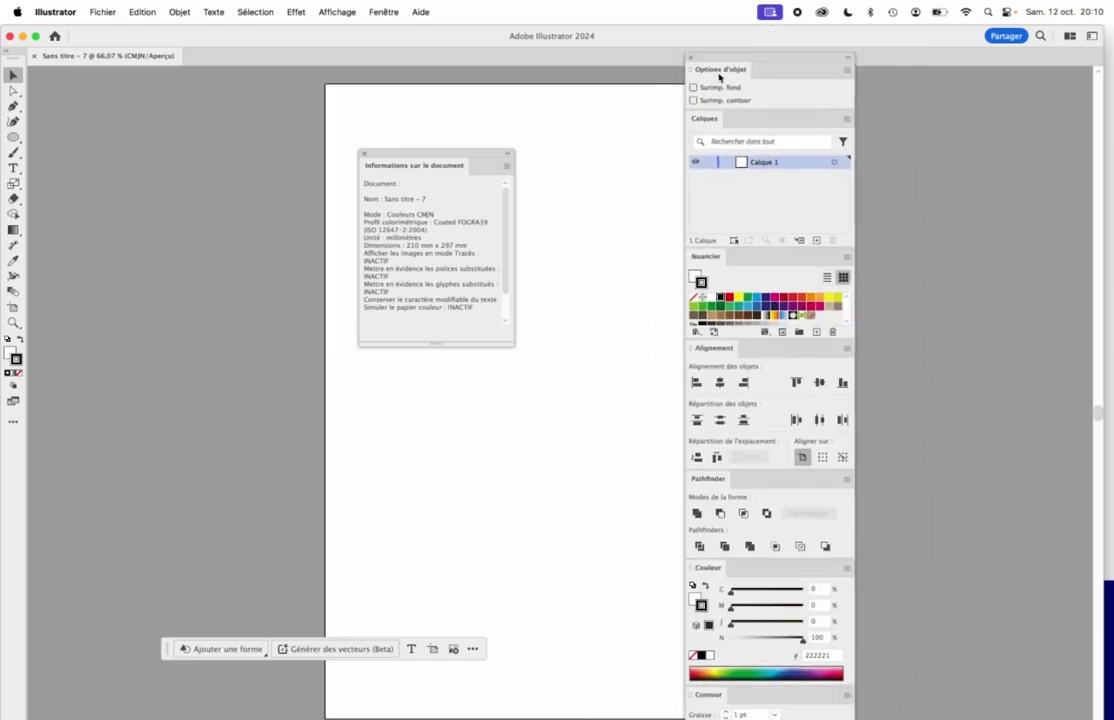
- Preview the panel column collapsed to labelled icons and expand it again
{"action": "left_click", "coordinate": [846, 62]}
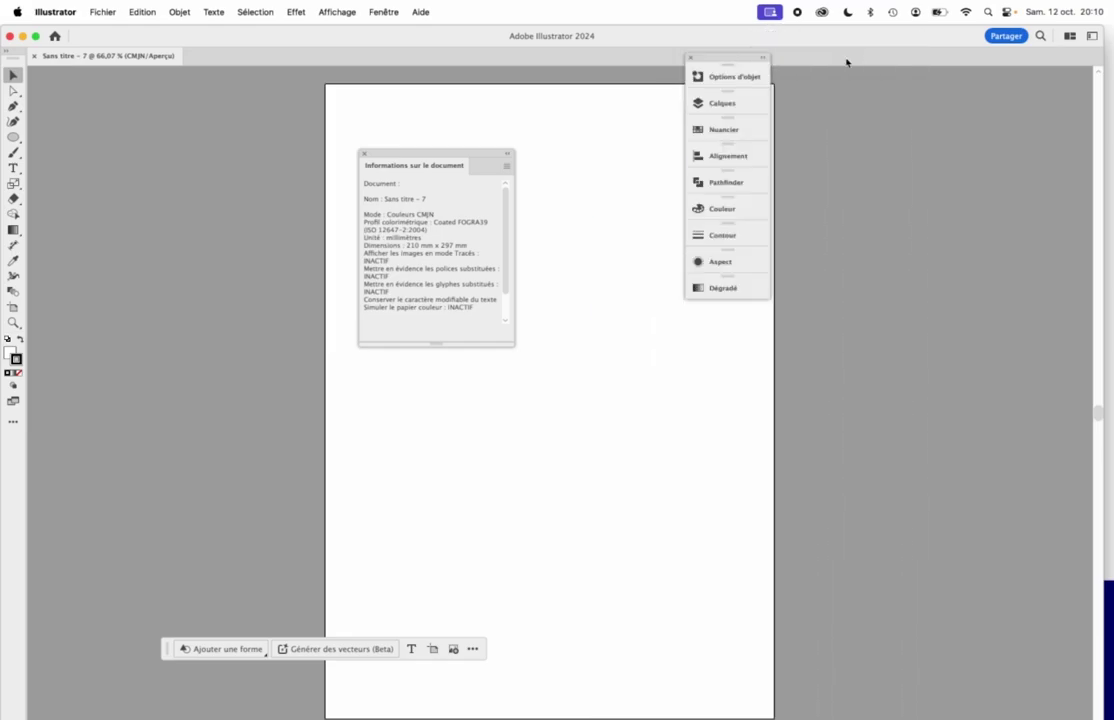
{"action": "left_click_drag", "start_coordinate": [738, 60], "coordinate": [758, 80]}
{"action": "double_click", "coordinate": [768, 80]}
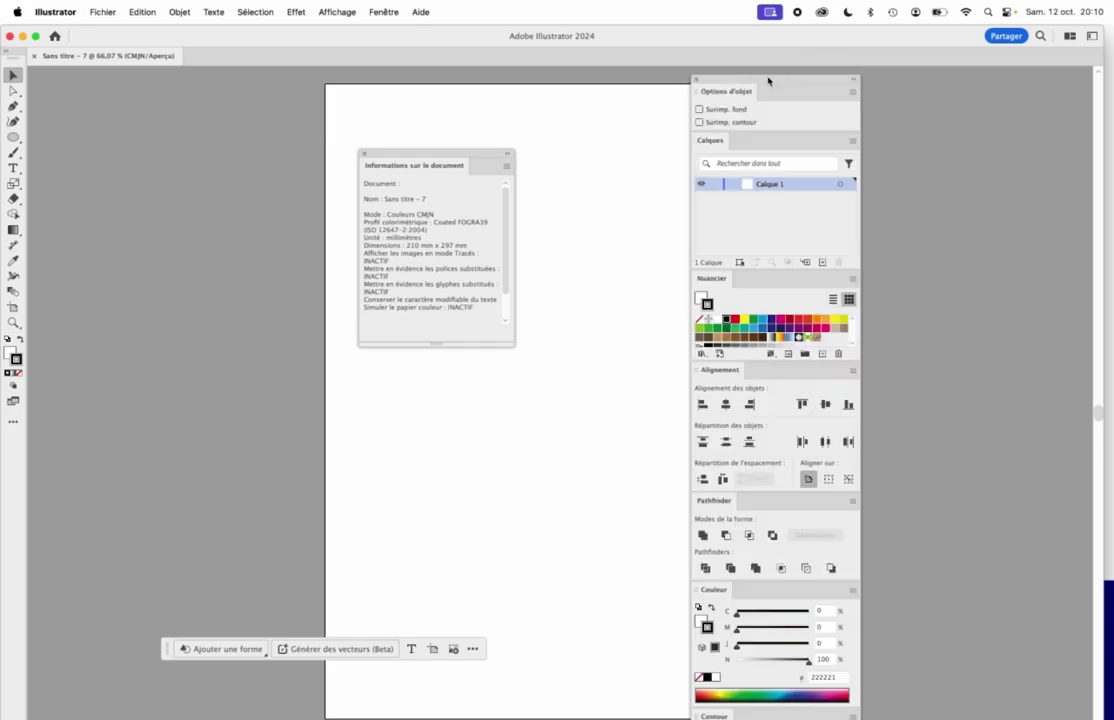
- Close the Informations sur le document panel and group Options d'objet with Couleur in the panel column
{"action": "left_click", "coordinate": [364, 156]}
{"action": "left_click_drag", "start_coordinate": [745, 93], "coordinate": [734, 581]}
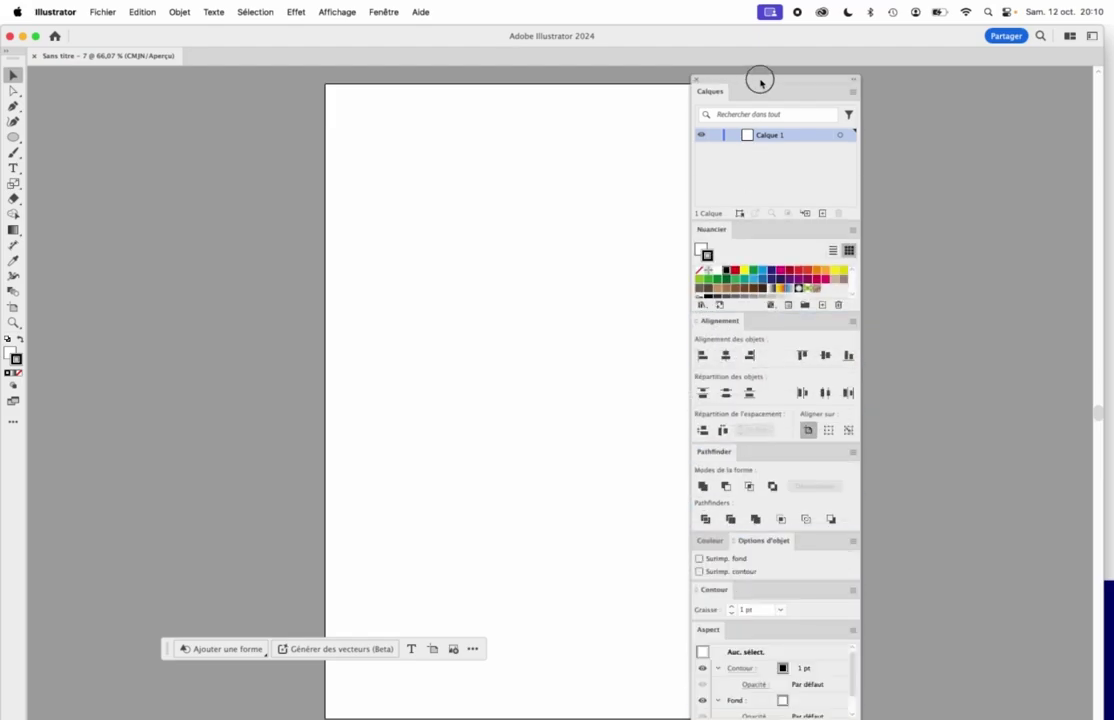
{"action": "left_click_drag", "start_coordinate": [758, 80], "coordinate": [761, 30]}
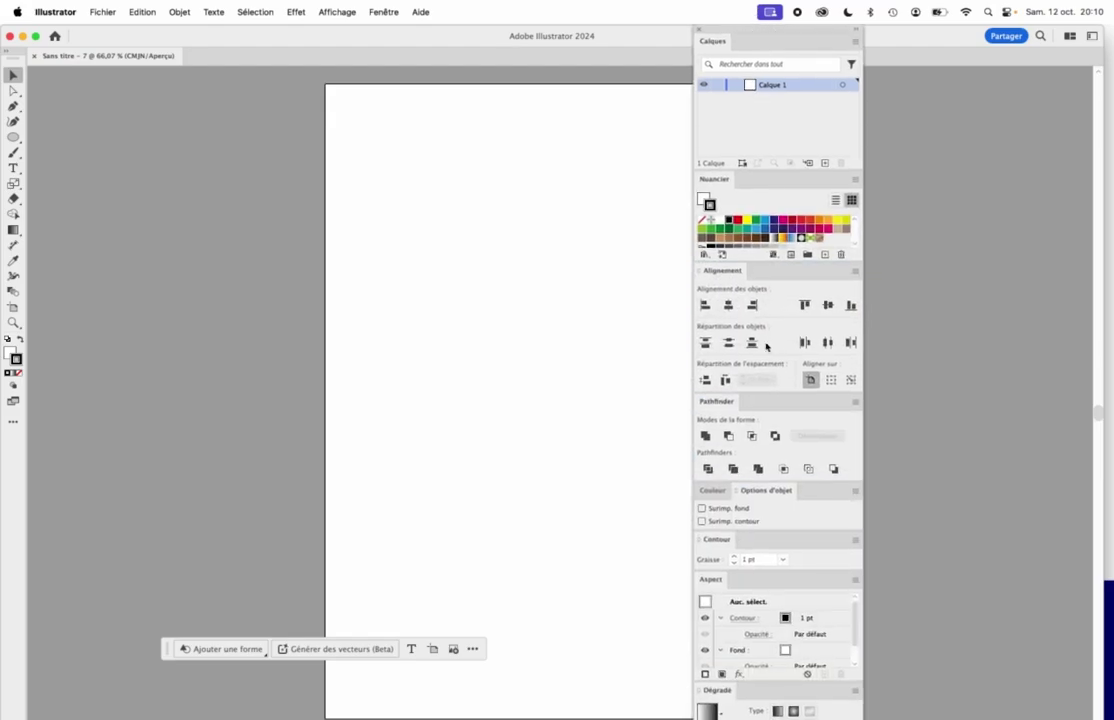
- Move the collapsed panel column into the gray area beyond the artboard's right edge and expand it
{"action": "left_click", "coordinate": [855, 35]}
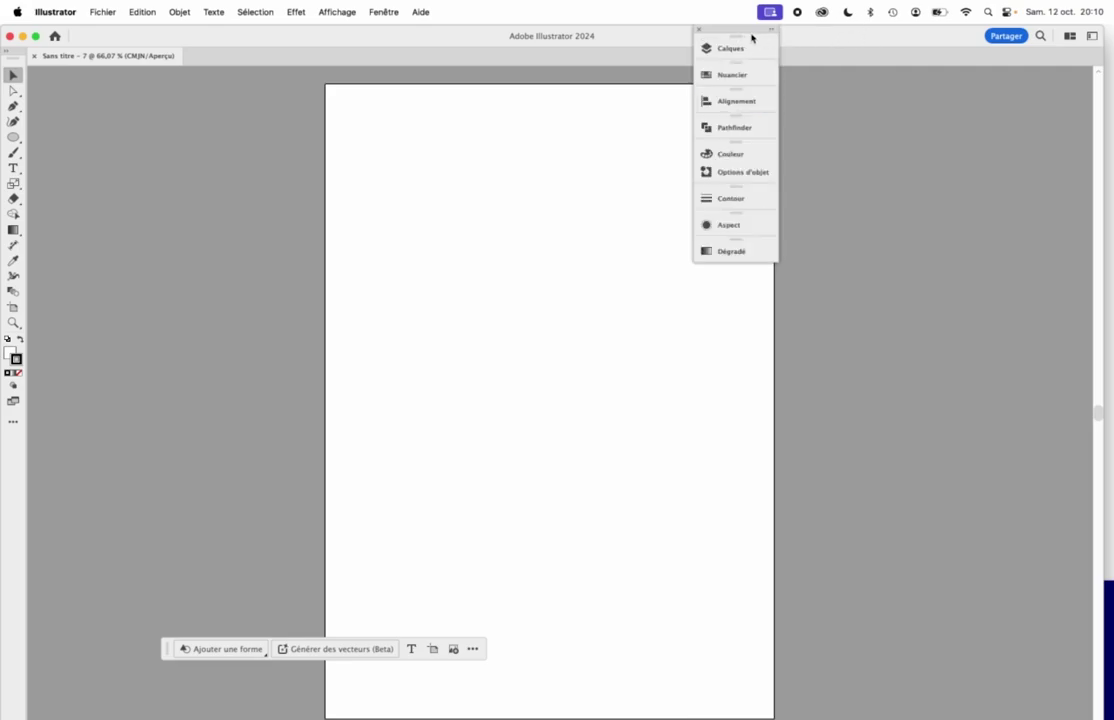
{"action": "left_click_drag", "start_coordinate": [752, 37], "coordinate": [939, 78]}
{"action": "left_click", "coordinate": [964, 94]}
{"action": "double_click", "coordinate": [980, 81]}
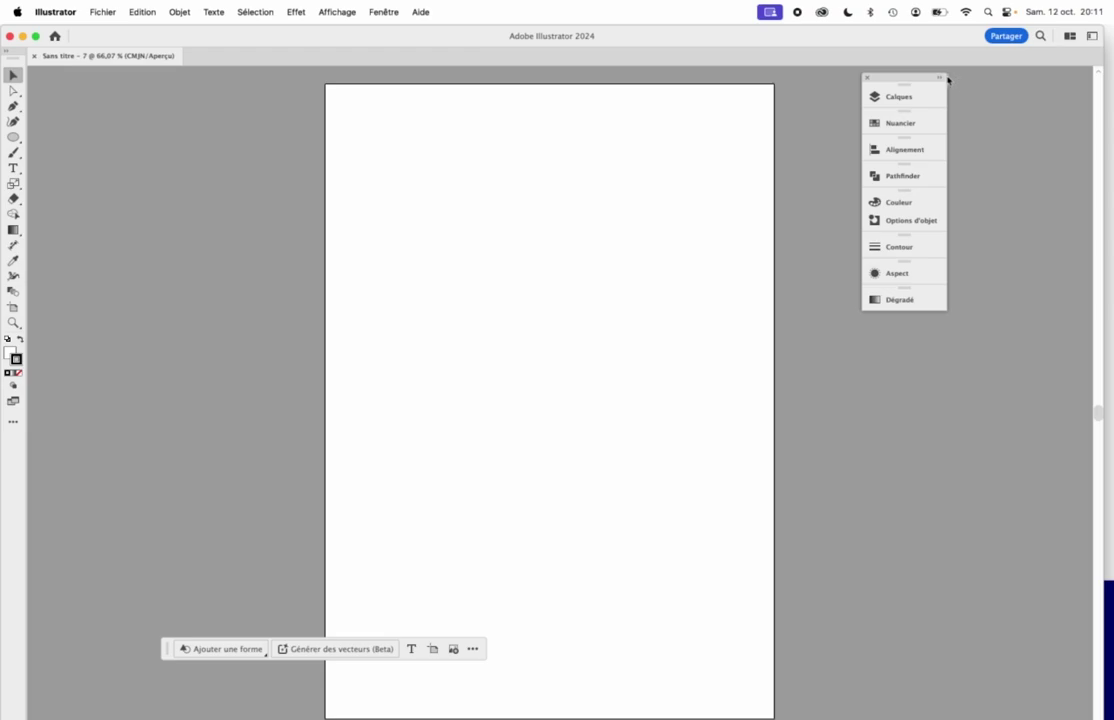
{"action": "left_click", "coordinate": [944, 79]}
{"action": "left_click", "coordinate": [1024, 79]}
{"action": "left_click_drag", "start_coordinate": [920, 74], "coordinate": [1012, 68]}
{"action": "left_click", "coordinate": [999, 85]}
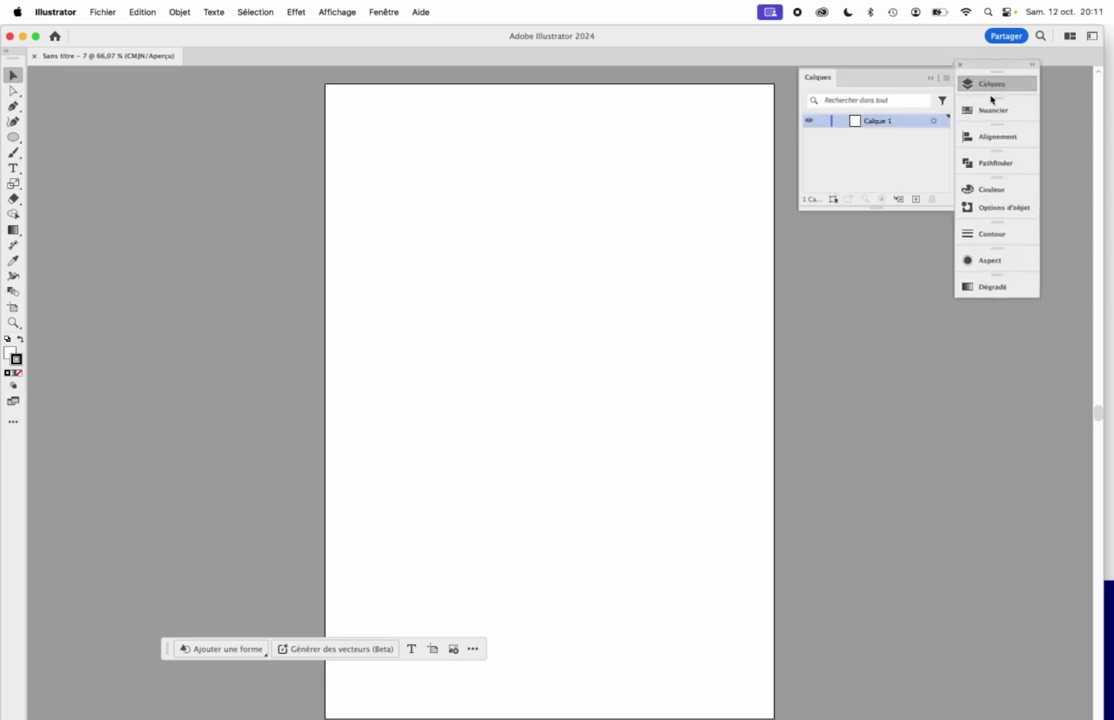
{"action": "left_click", "coordinate": [1031, 65]}
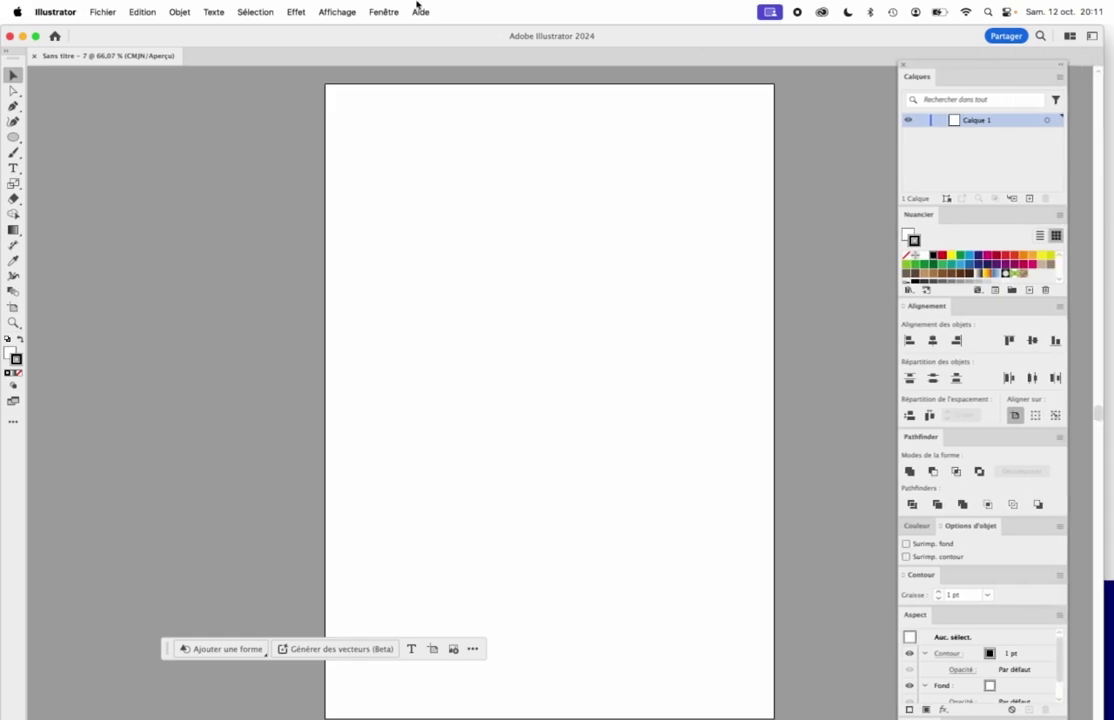
- Switch to the Illus_2023 workspace and bring up its workspace options
{"action": "left_click", "coordinate": [383, 12]}
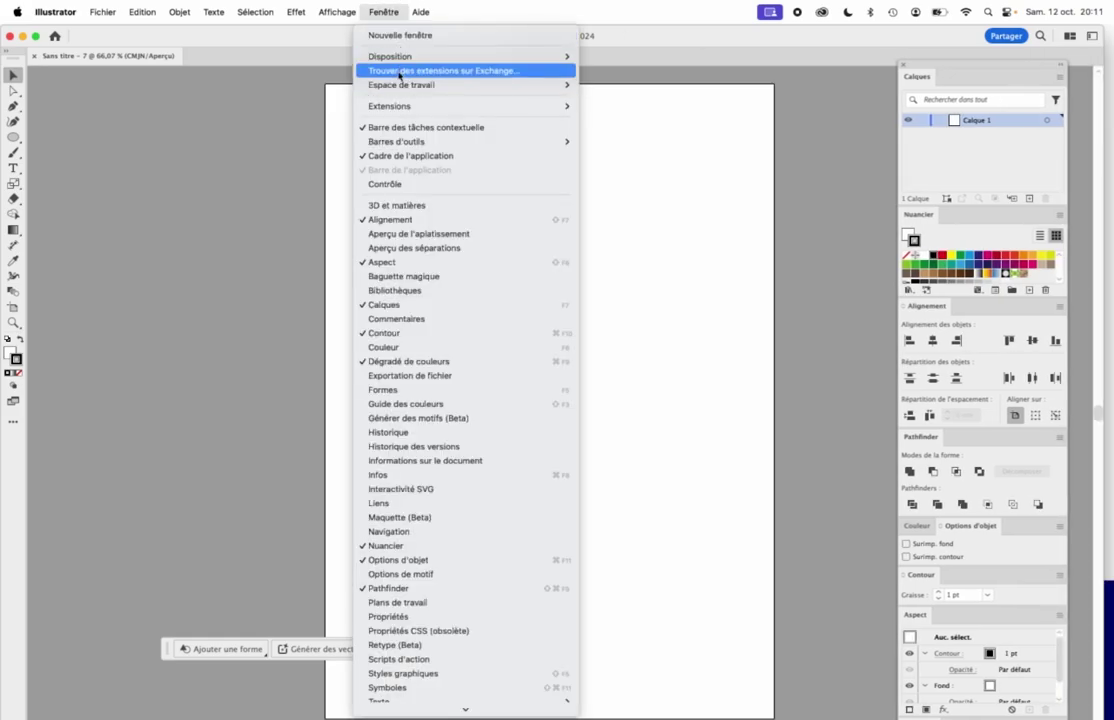
{"action": "mouse_move", "coordinate": [405, 84]}
{"action": "left_click", "coordinate": [622, 86]}
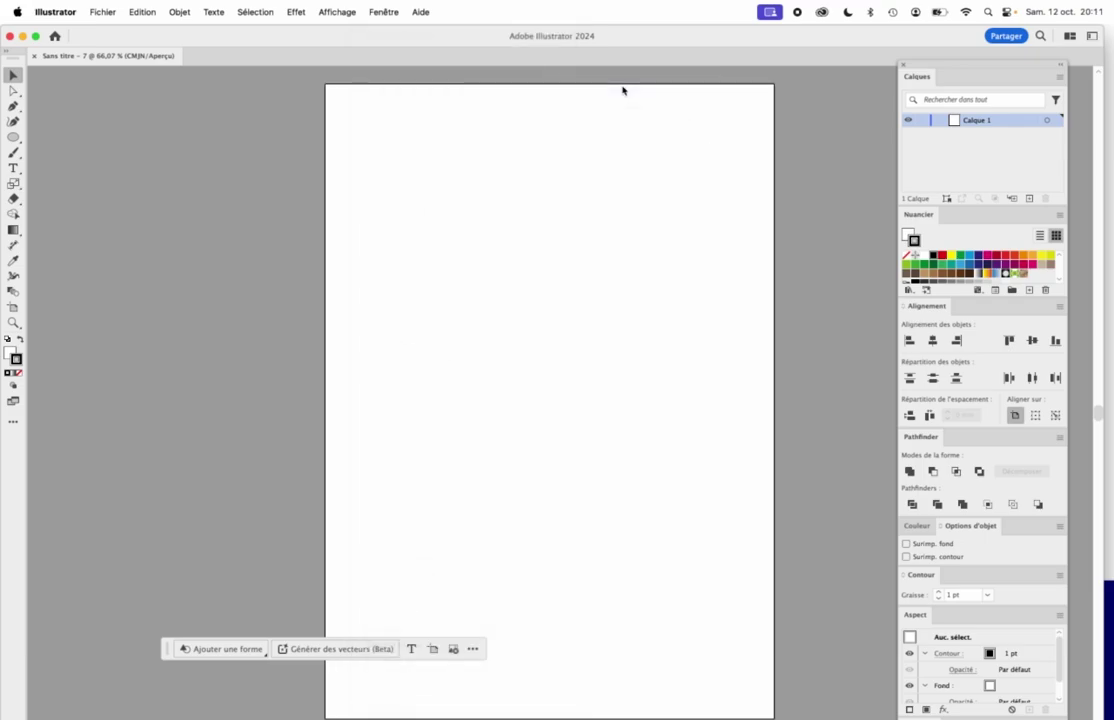
{"action": "left_click", "coordinate": [384, 10]}
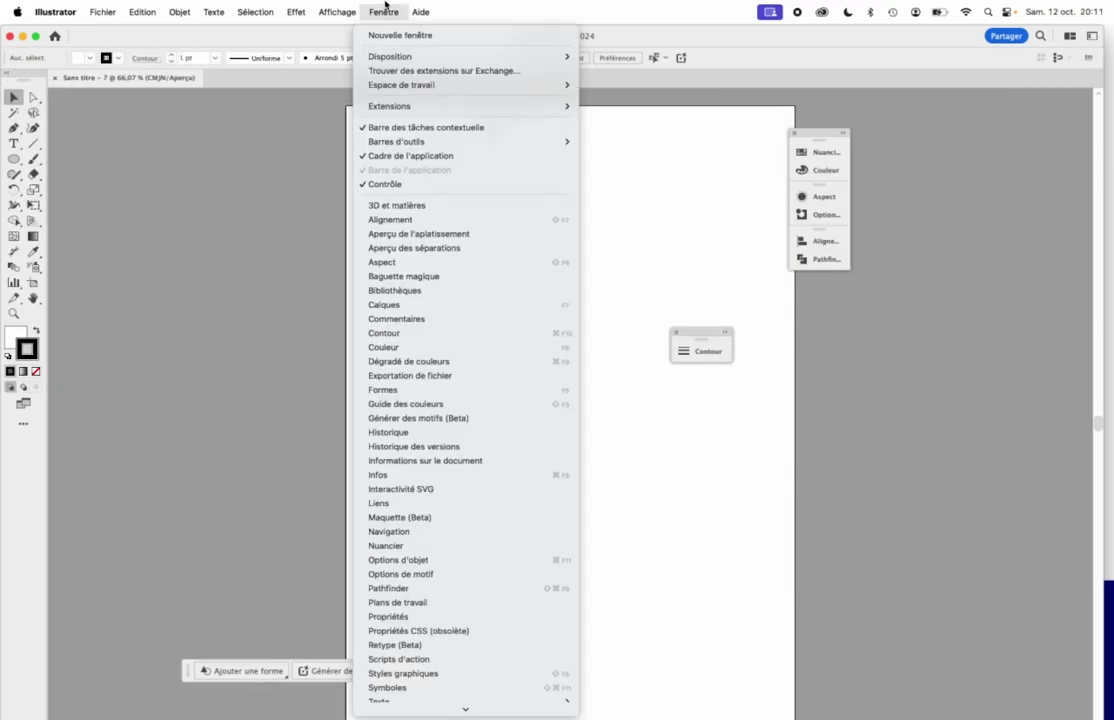
{"action": "mouse_move", "coordinate": [416, 85]}
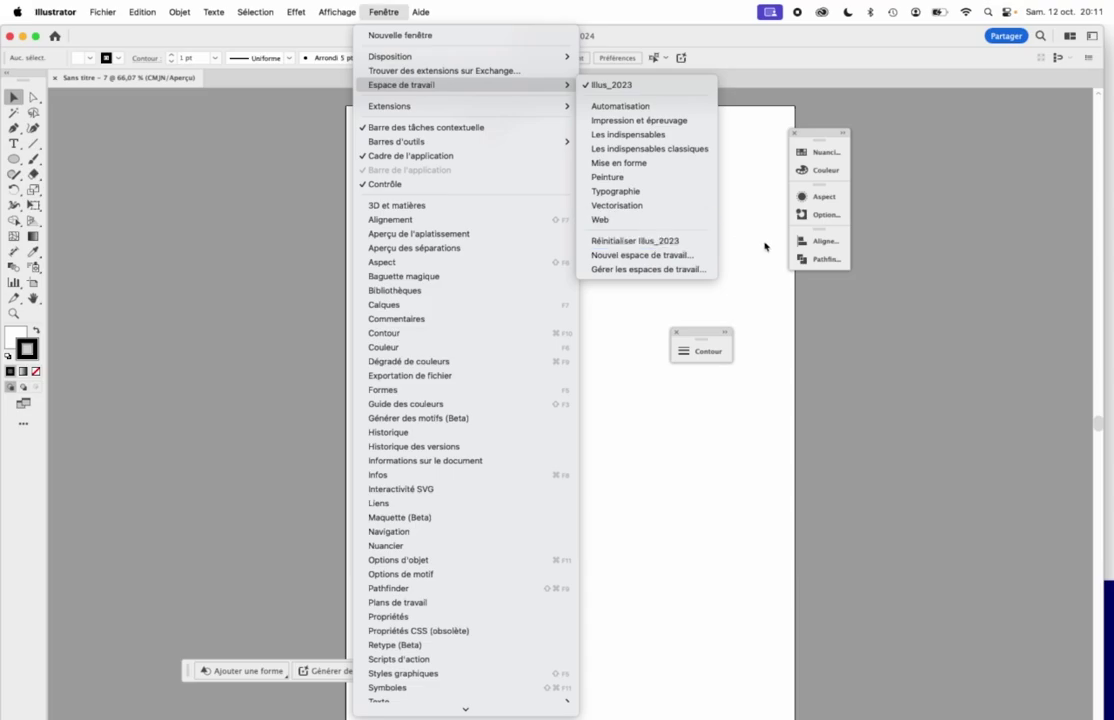
{"action": "left_click", "coordinate": [653, 242]}
- Detach the Nuancier panel from the column and apply a brown swatch to the stroke
{"action": "left_click", "coordinate": [836, 153]}
{"action": "left_click_drag", "start_coordinate": [688, 153], "coordinate": [306, 298]}
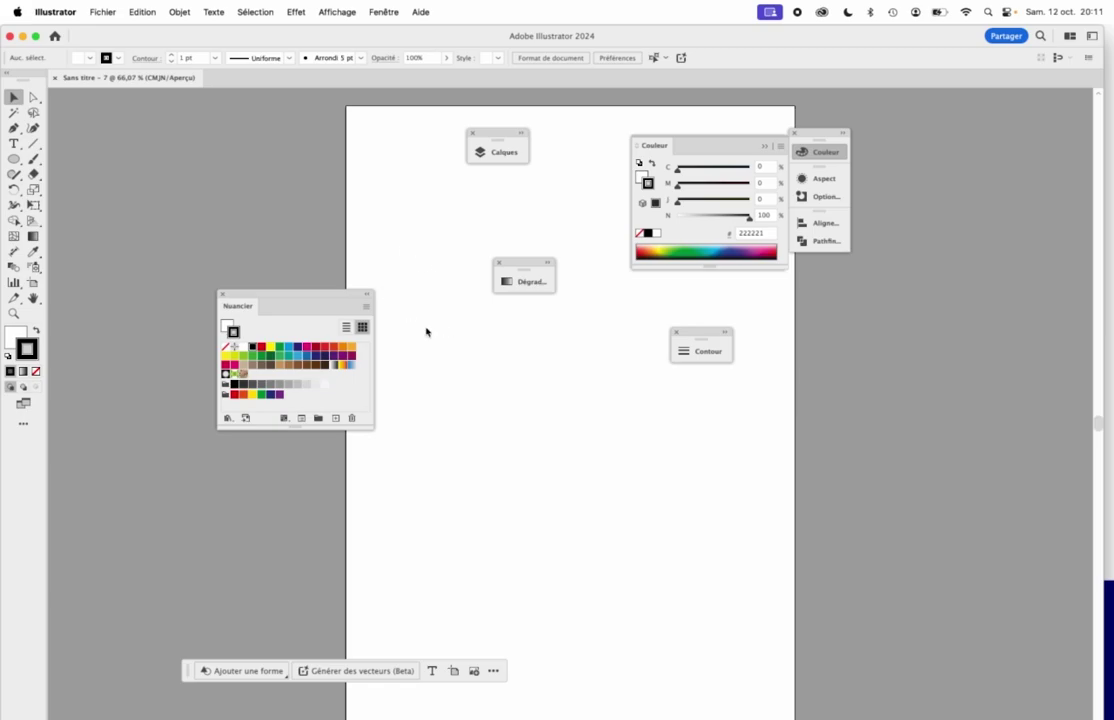
{"action": "left_click", "coordinate": [288, 365]}
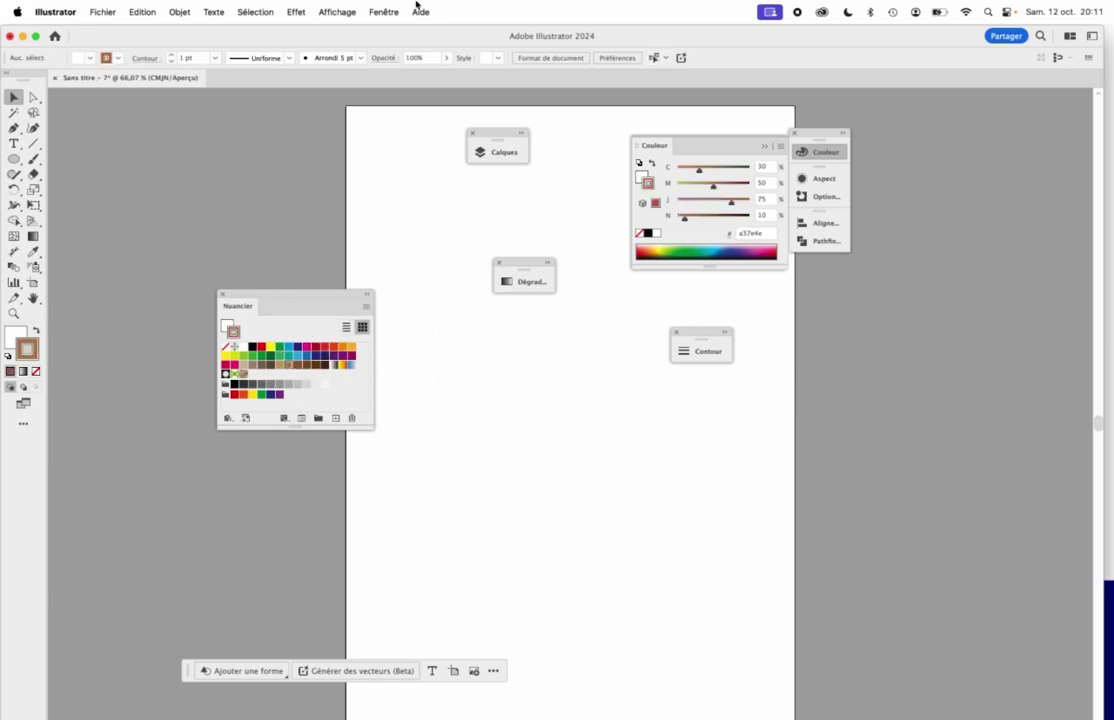
- Reset the Illus_2023 workspace to its saved panel layout
{"action": "left_click", "coordinate": [383, 11]}
{"action": "mouse_move", "coordinate": [425, 84]}
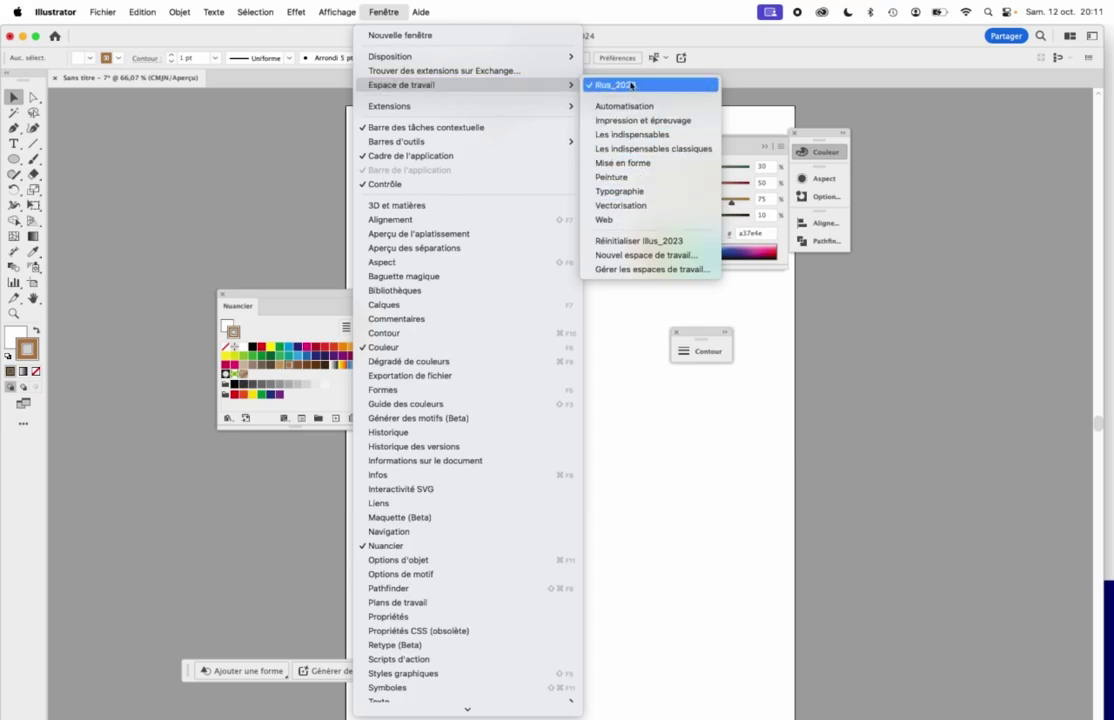
{"action": "left_click", "coordinate": [638, 241]}
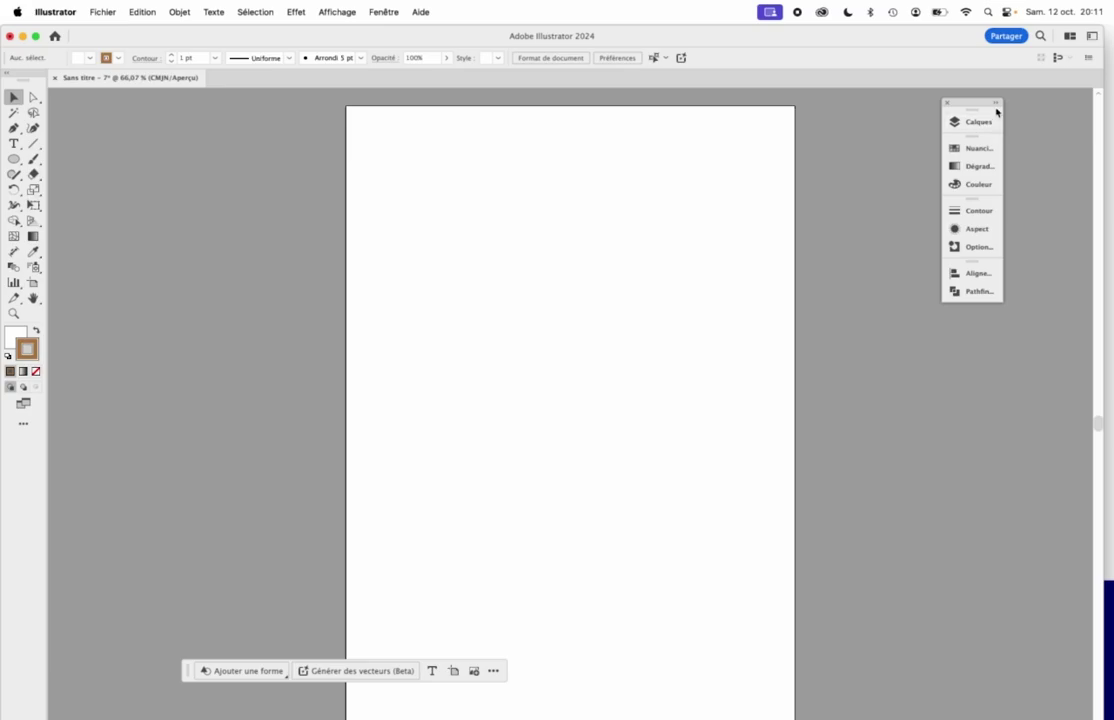
- Expand the panel column beside the artboard and examine the Alignement/Pathfinder and Contour/Options d'objet groups
{"action": "left_click", "coordinate": [994, 103]}
{"action": "left_click_drag", "start_coordinate": [994, 103], "coordinate": [890, 87]}
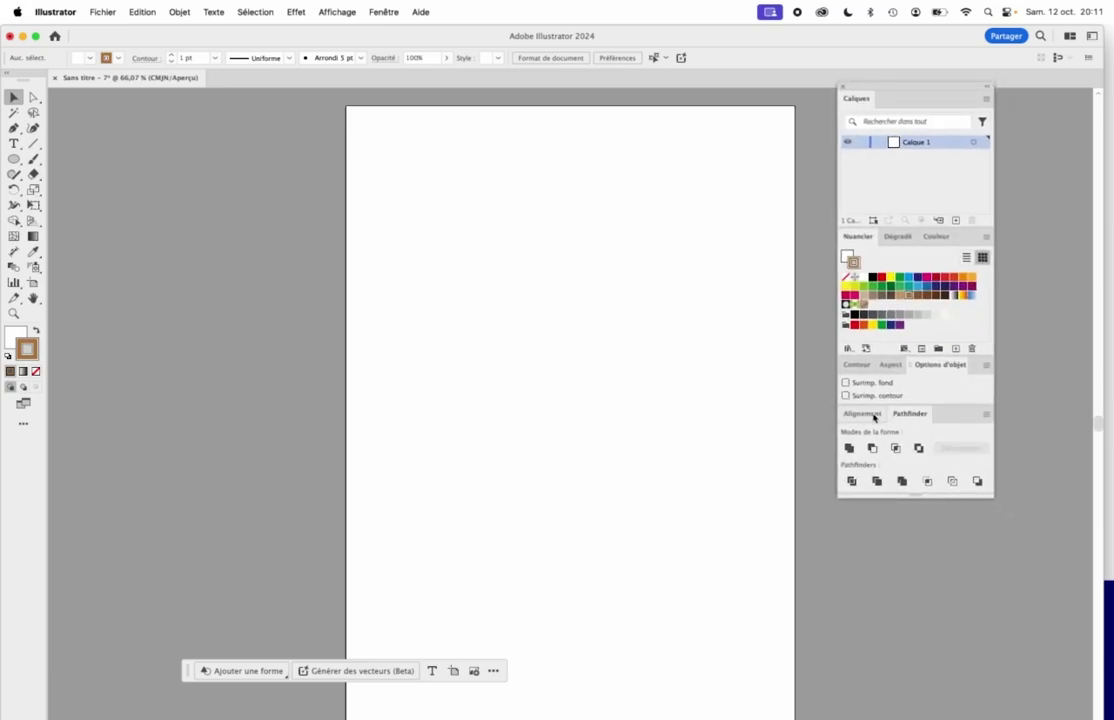
{"action": "left_click", "coordinate": [862, 414]}
{"action": "left_click", "coordinate": [908, 413]}
{"action": "left_click", "coordinate": [862, 365]}
{"action": "left_click", "coordinate": [933, 366]}
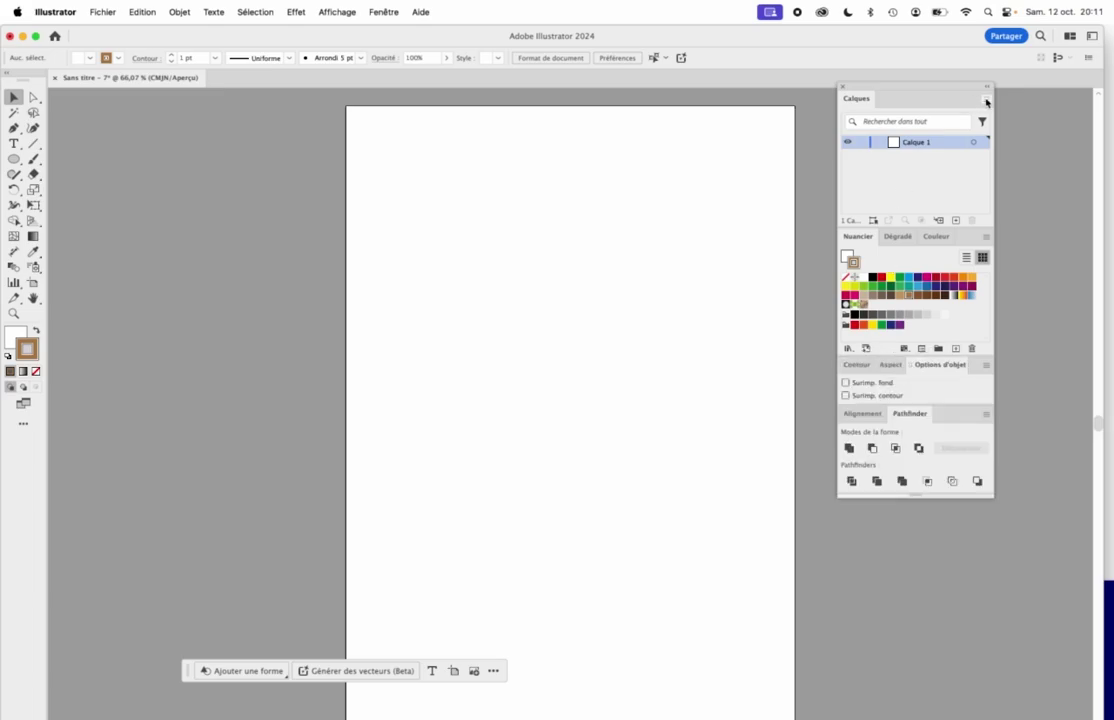
- Collapse the panel column and place Options d'objet in its own group between Aspect and Alignement
{"action": "left_click", "coordinate": [986, 88]}
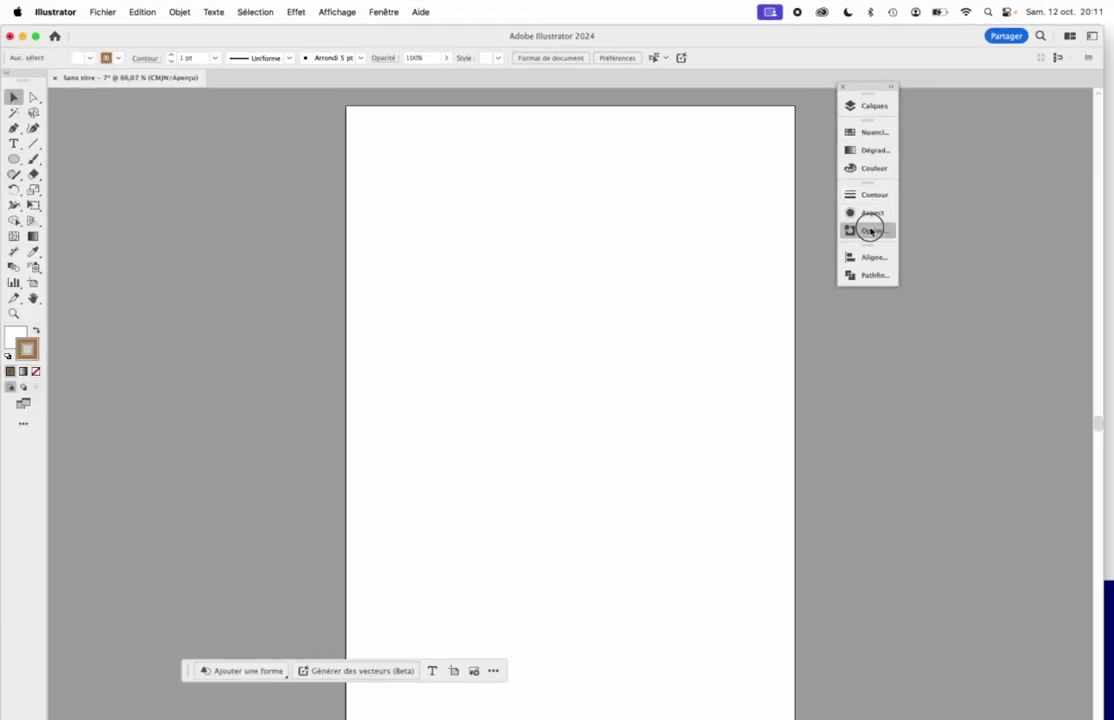
{"action": "left_click_drag", "start_coordinate": [885, 329], "coordinate": [882, 368]}
{"action": "mouse_move", "coordinate": [872, 244]}
{"action": "left_mouse_down"}
{"action": "mouse_move", "coordinate": [873, 257]}
{"action": "mouse_move", "coordinate": [872, 230]}
{"action": "left_mouse_up"}
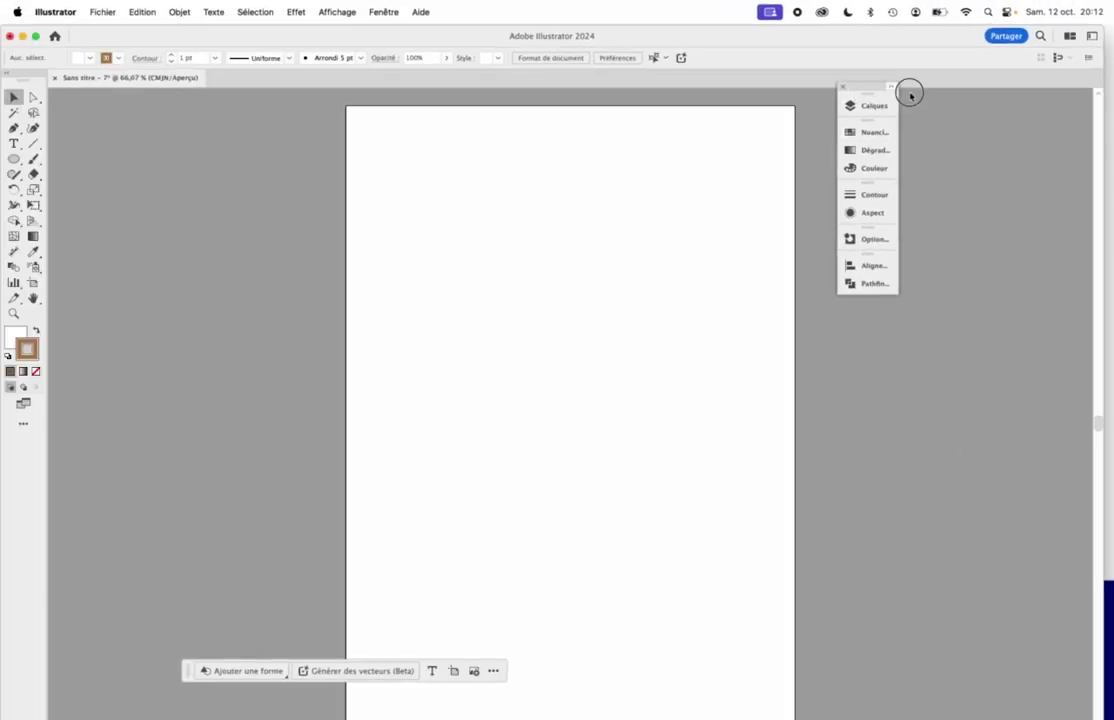
- Preview the Nuancier, Dégradé, Couleur and Contour panels from the collapsed column
{"action": "left_click", "coordinate": [876, 132]}
{"action": "left_click", "coordinate": [875, 150]}
{"action": "left_click", "coordinate": [875, 150]}
{"action": "left_click", "coordinate": [875, 168]}
{"action": "left_click", "coordinate": [875, 168]}
{"action": "left_click", "coordinate": [874, 194]}
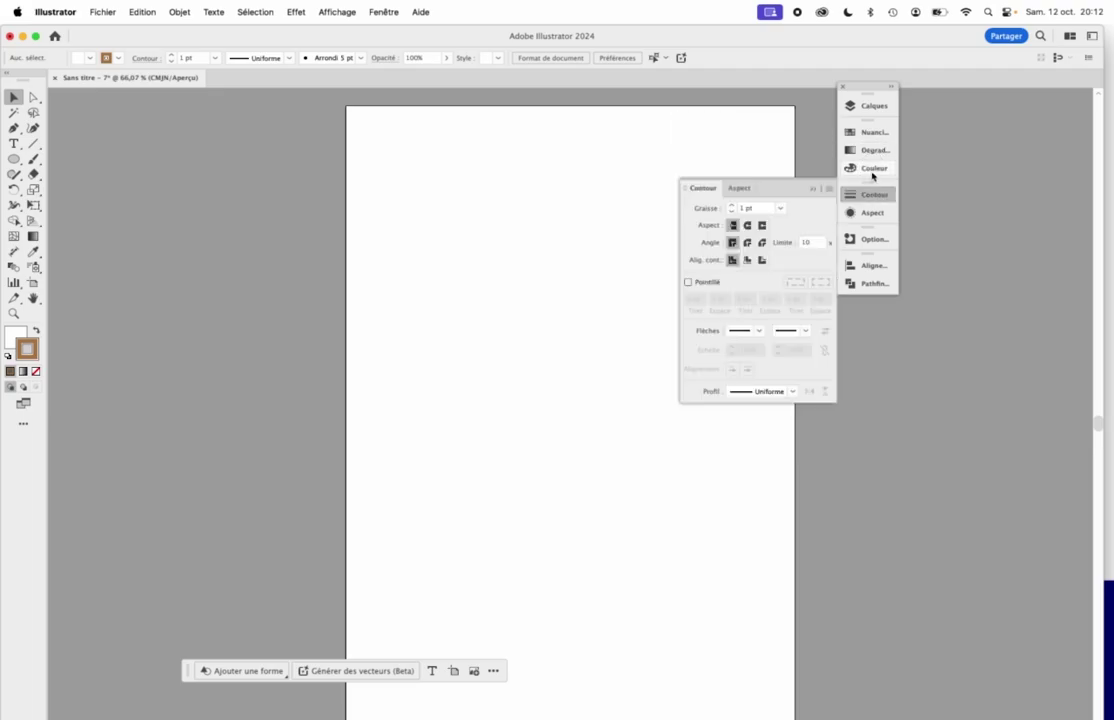
{"action": "left_click", "coordinate": [875, 168]}
- Move the collapsed panel column farther from the artboard, toward the canvas's outer edge
{"action": "left_click_drag", "start_coordinate": [859, 88], "coordinate": [973, 134]}
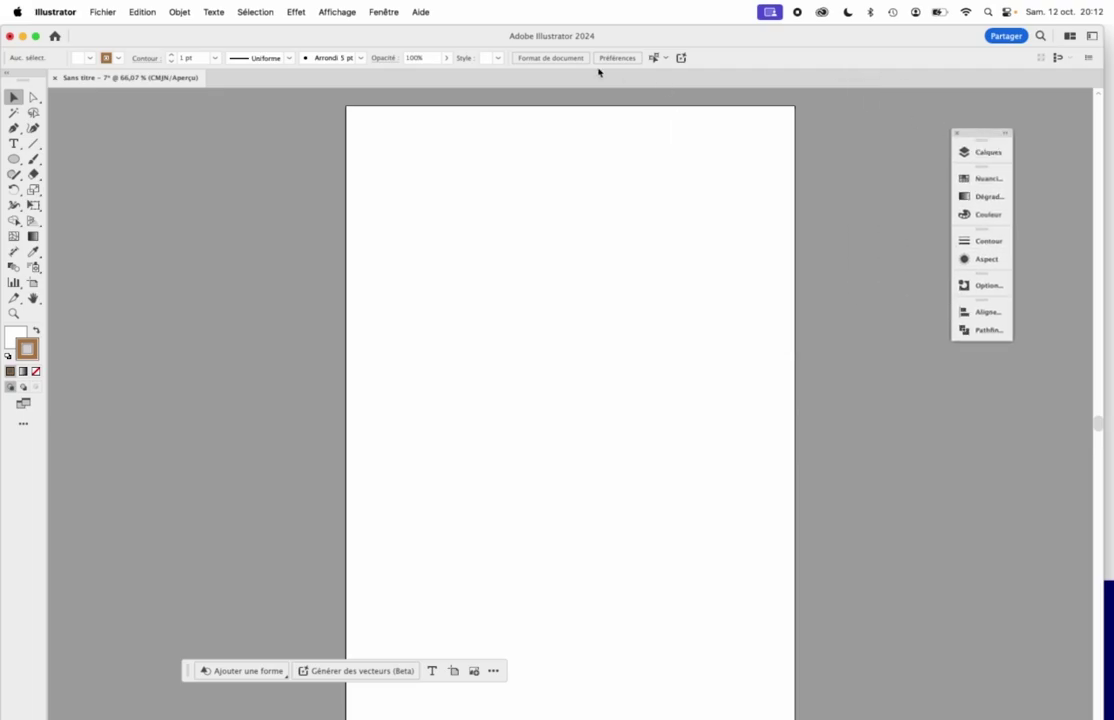
{"action": "left_click", "coordinate": [382, 12]}
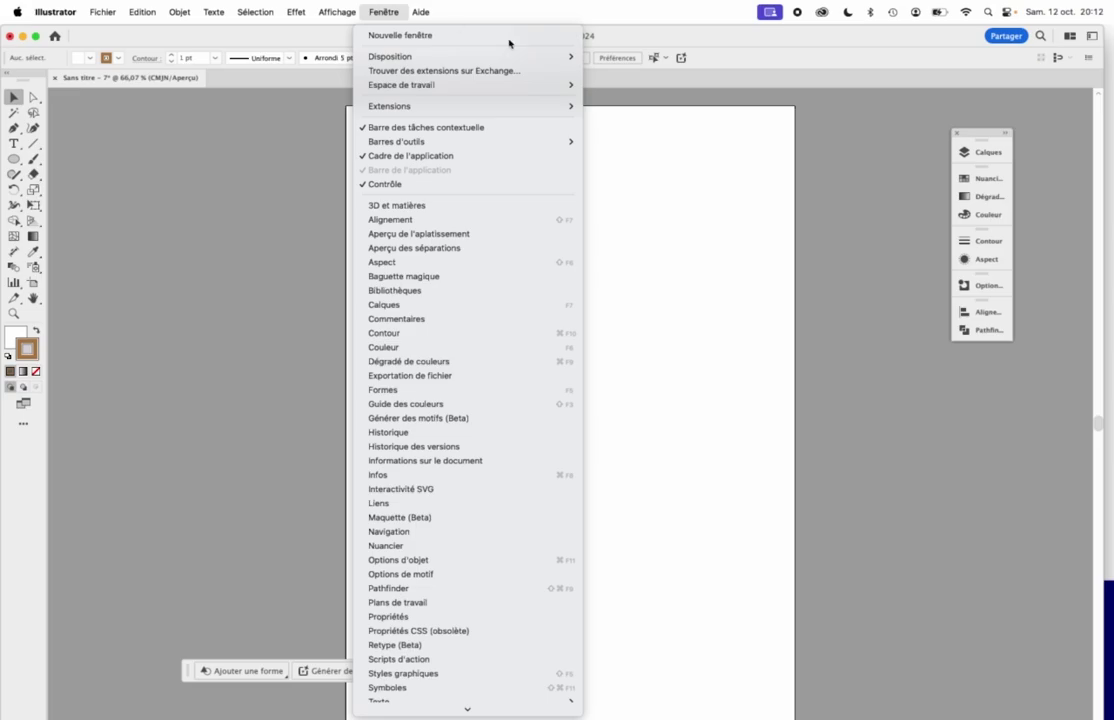
{"action": "left_click", "coordinate": [783, 5]}
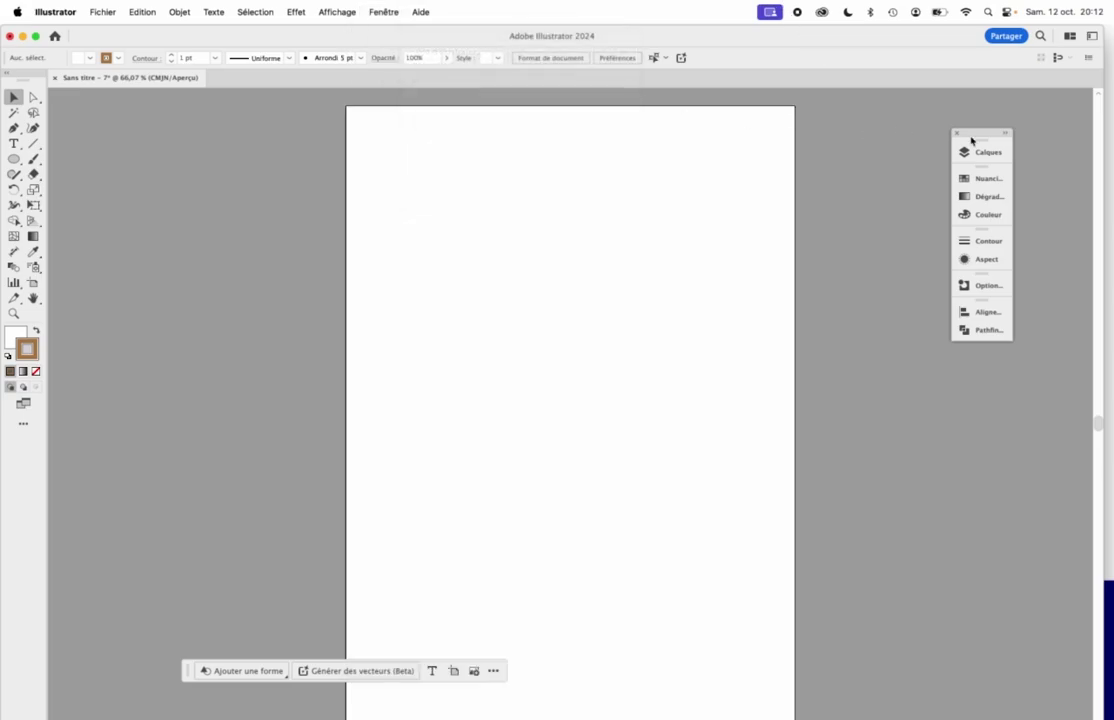